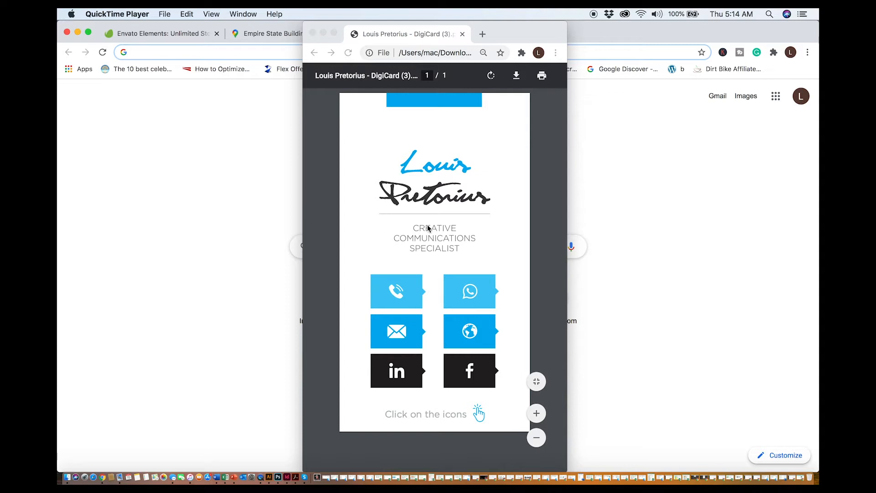
# Test the email icon link on the digital business card PDF, then close the new message draft without saving
pyautogui.click(479, 225)
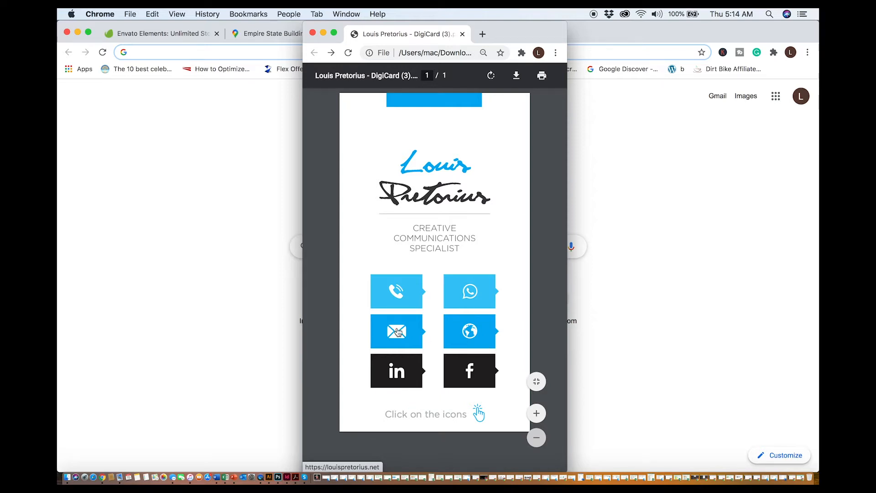
pyautogui.click(392, 331)
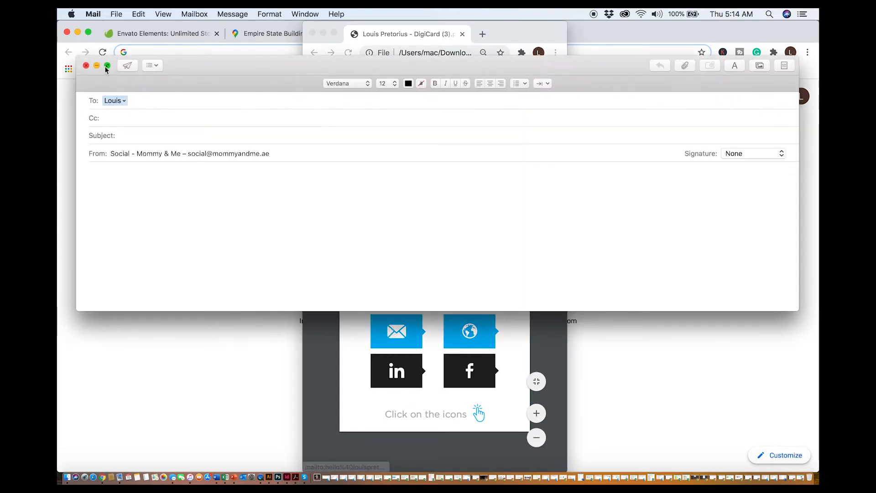
pyautogui.click(85, 66)
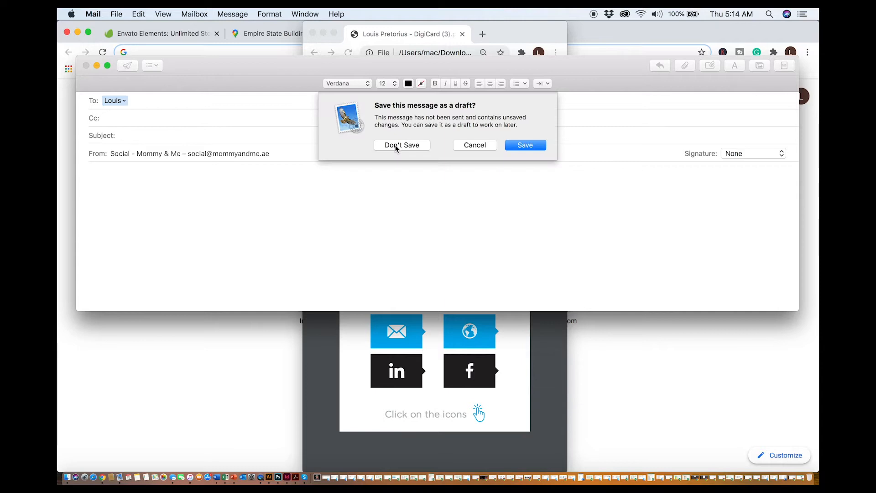
pyautogui.click(410, 146)
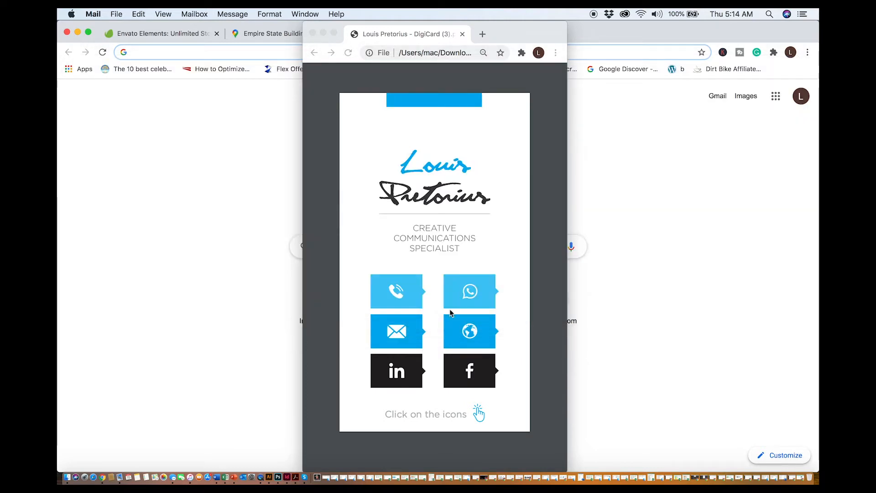
# Test the LinkedIn icon link on the card, return to the PDF and zoom back out
pyautogui.click(397, 382)
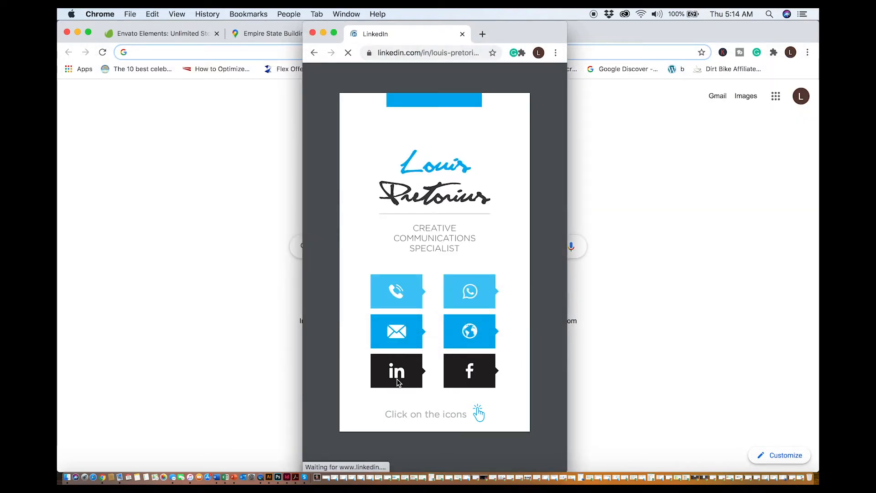
pyautogui.click(314, 53)
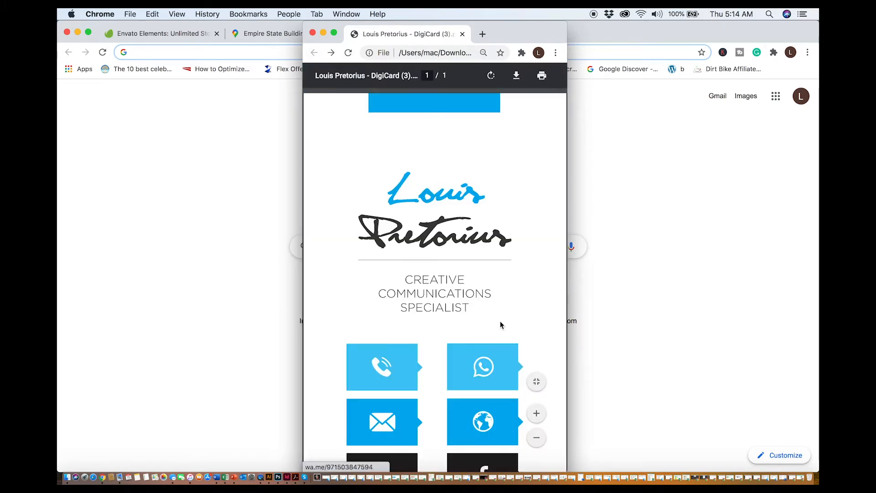
pyautogui.scroll(-3, 501, 327)
pyautogui.click(537, 439)
pyautogui.click(537, 439)
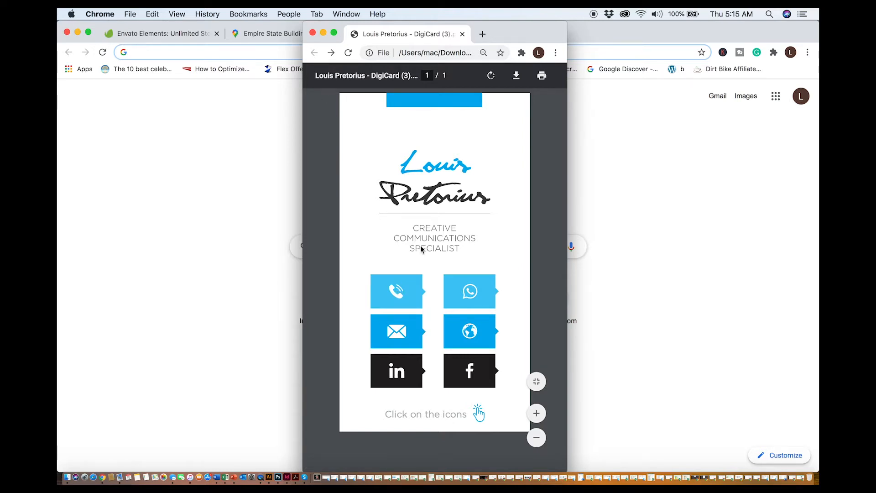
# Close the PDF card window and switch to InDesign
pyautogui.click(313, 32)
pyautogui.click(224, 32)
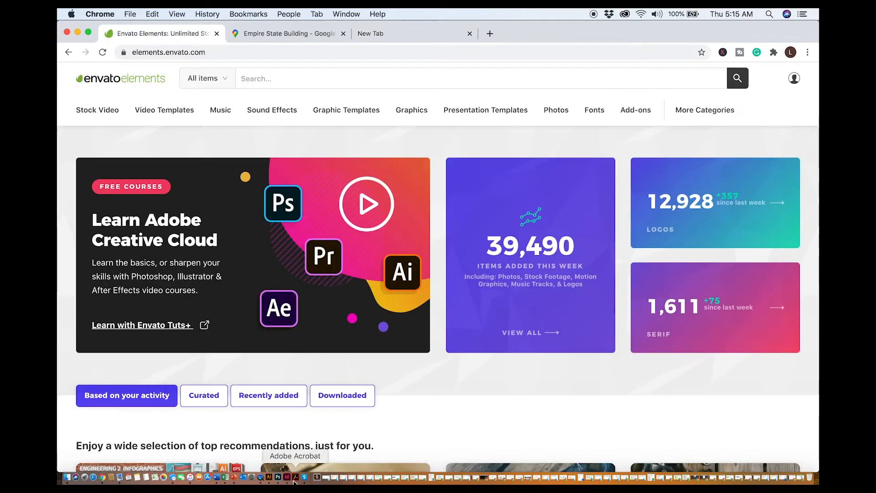
pyautogui.click(287, 478)
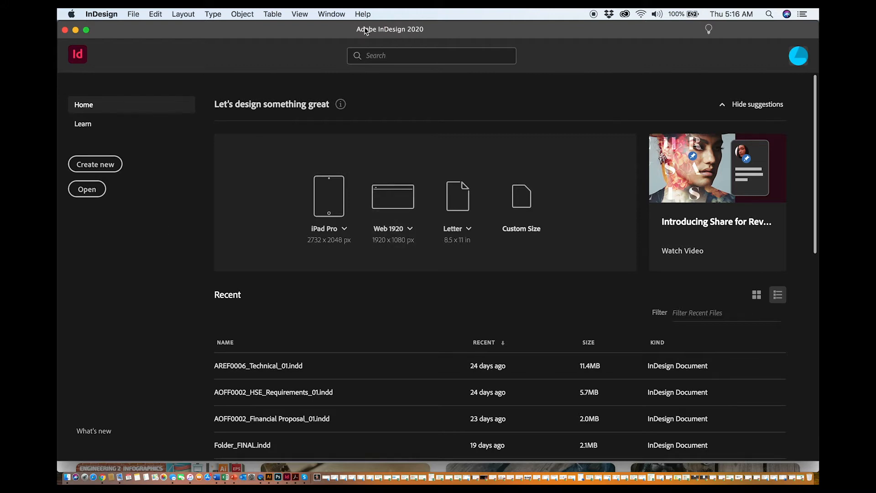
# Create a new portrait document of 1080 × 1920 px with units set to Pixels
pyautogui.click(97, 171)
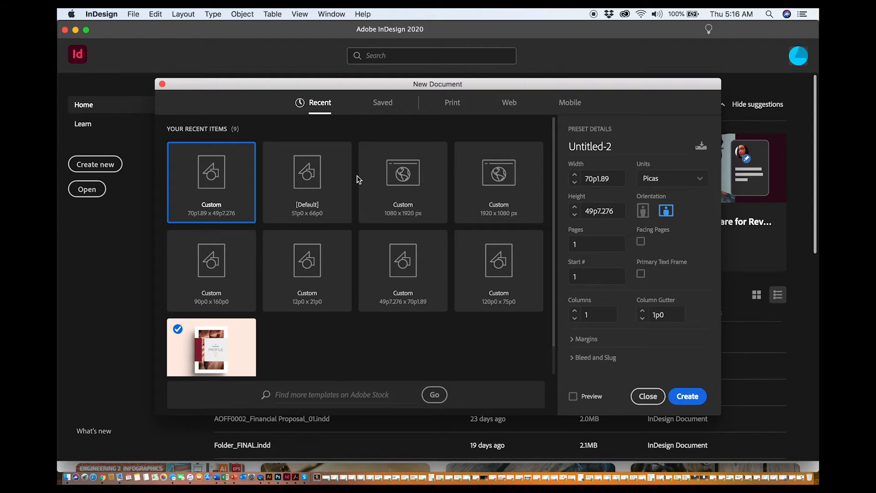
pyautogui.click(666, 179)
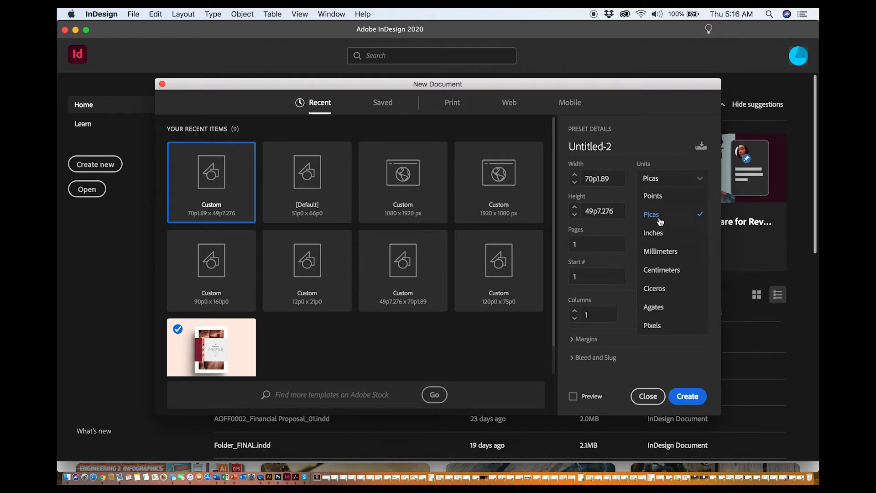
pyautogui.click(657, 323)
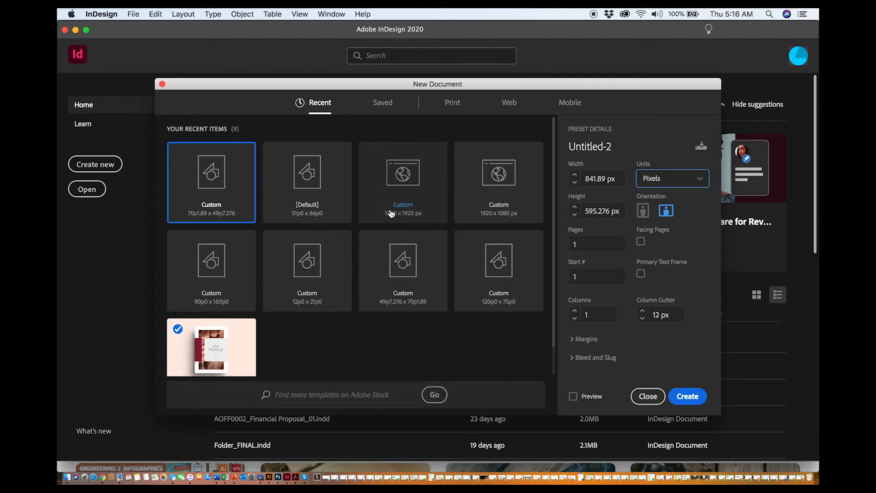
pyautogui.click(408, 219)
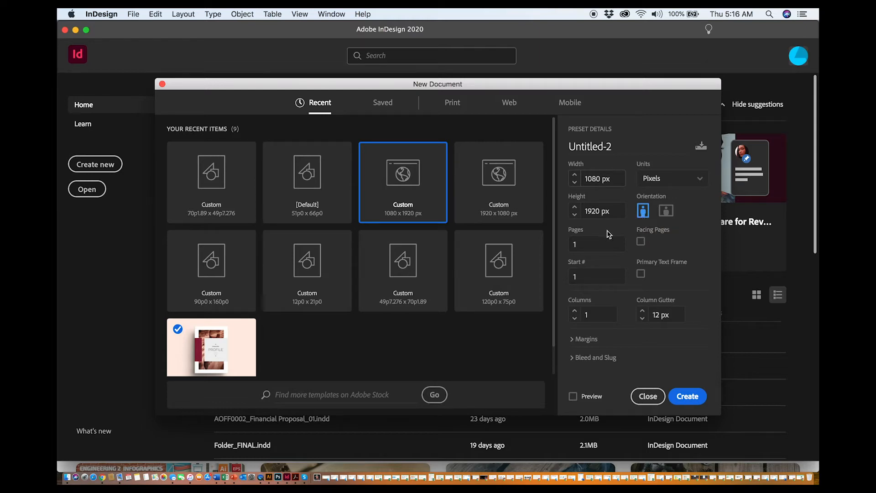
pyautogui.click(684, 397)
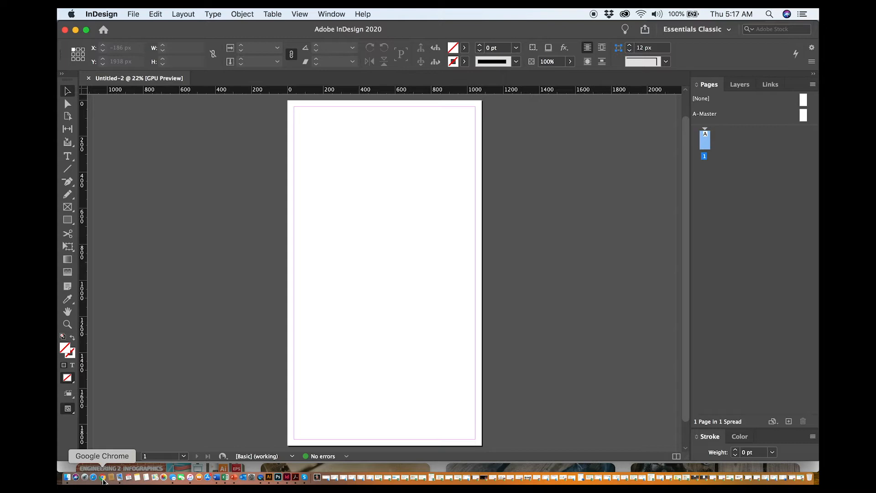
# Switch to Chrome and search Envato Elements for "business card"
pyautogui.click(104, 478)
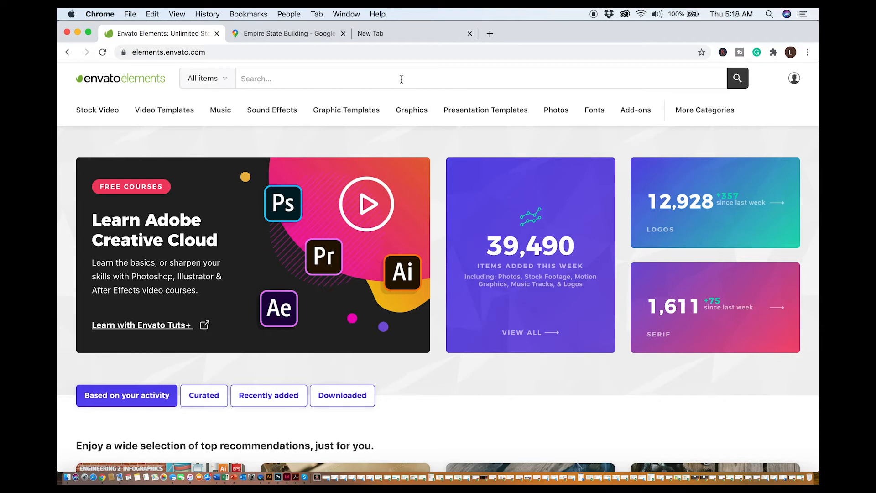
pyautogui.write('bu')
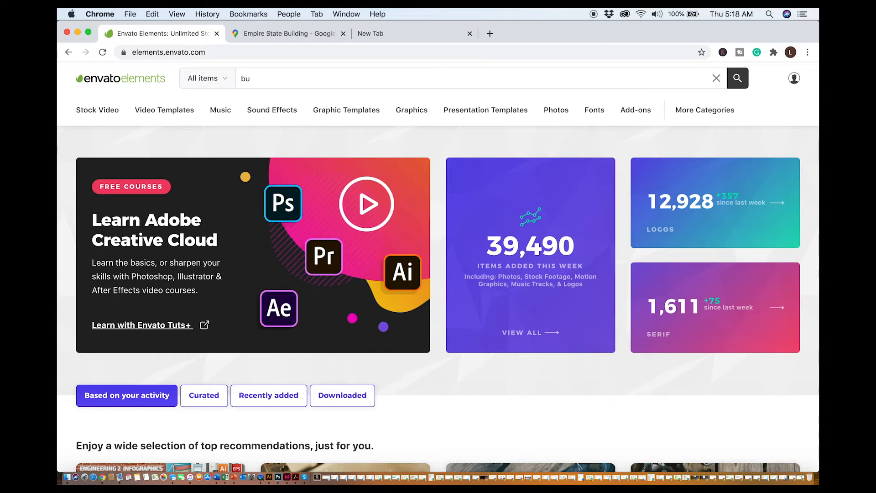
pyautogui.write('einess card')
pyautogui.press('Return')
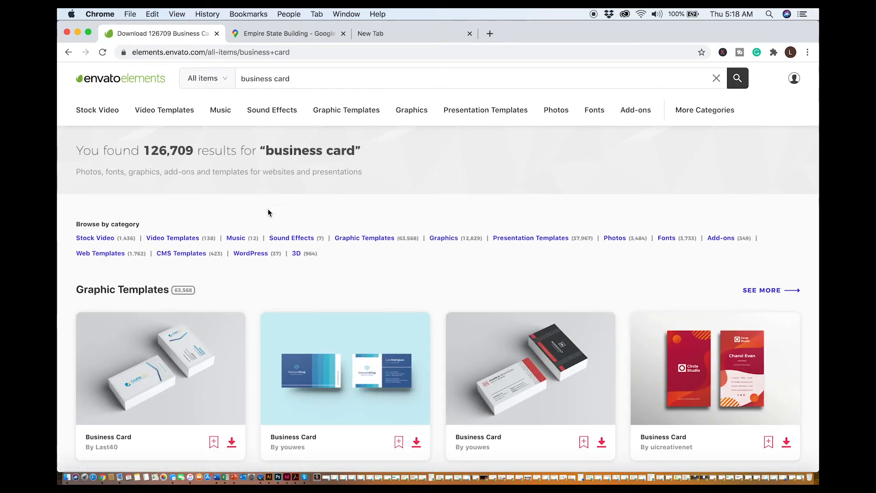
# Filter the business card results to Graphic Templates with Portrait orientation
pyautogui.click(136, 294)
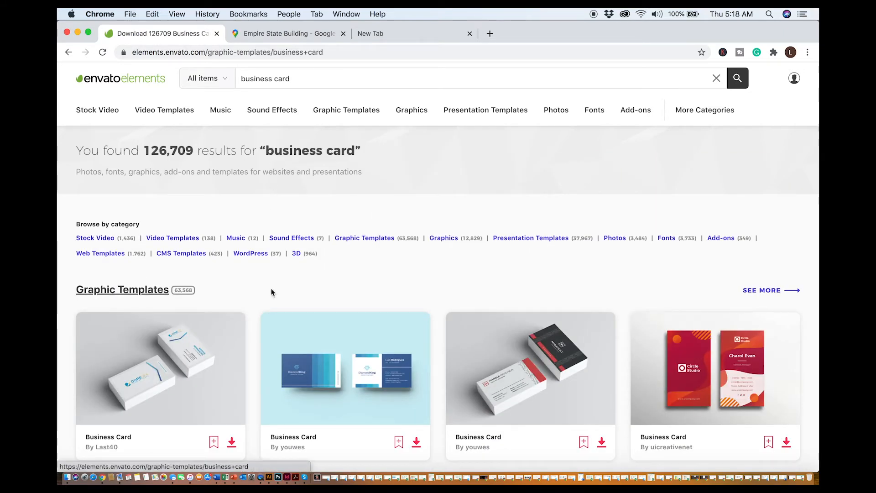
pyautogui.scroll(-3, 348, 284)
pyautogui.scroll(3, 349, 282)
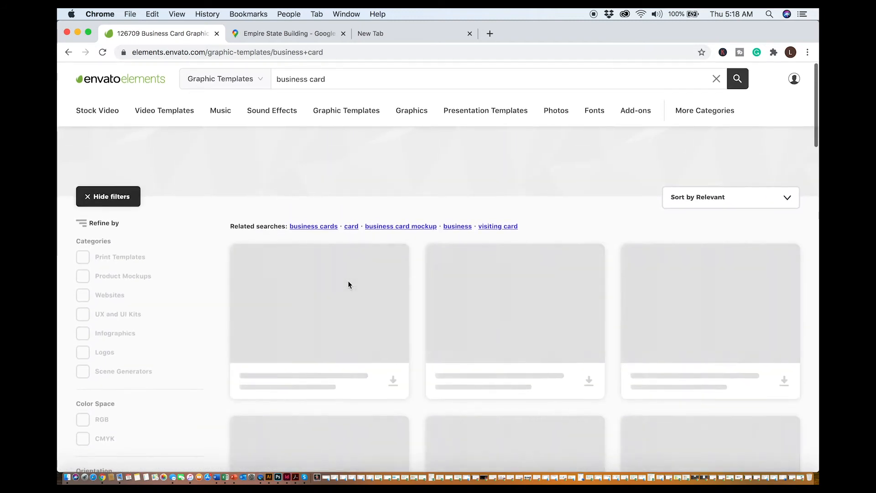
pyautogui.scroll(-3, 174, 354)
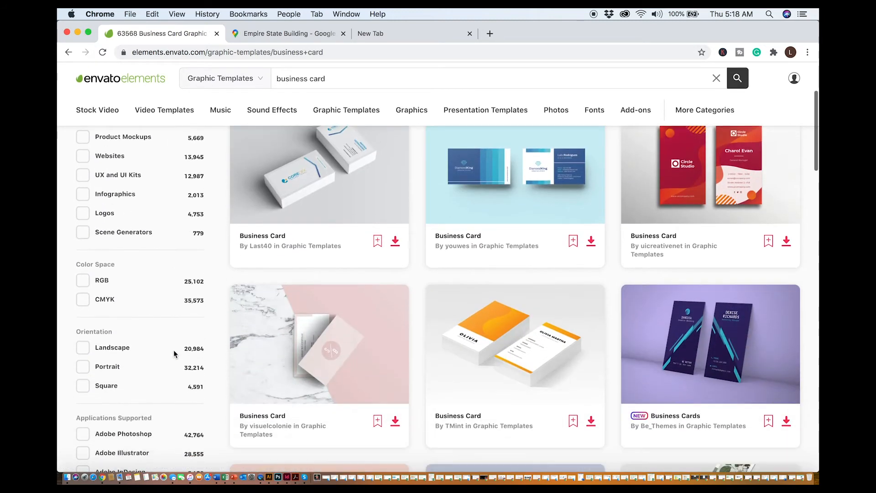
pyautogui.click(83, 370)
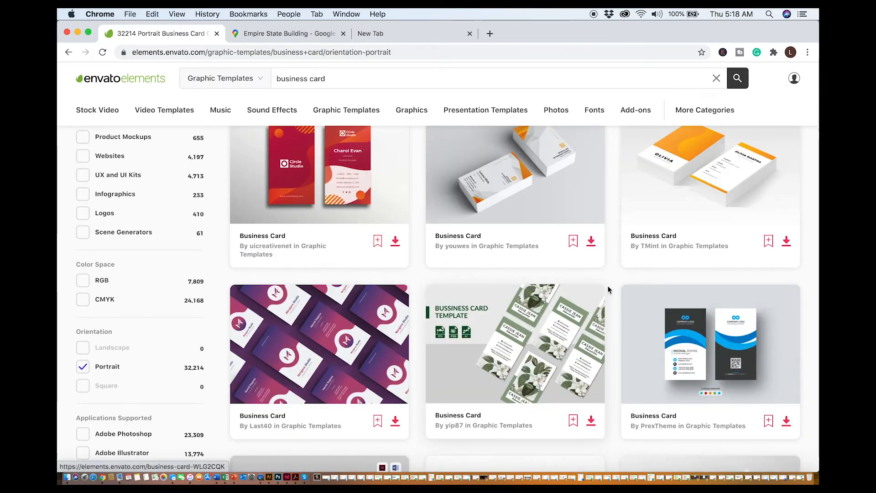
# Browse the portrait business card templates and open the second results page
pyautogui.scroll(-6, 615, 281)
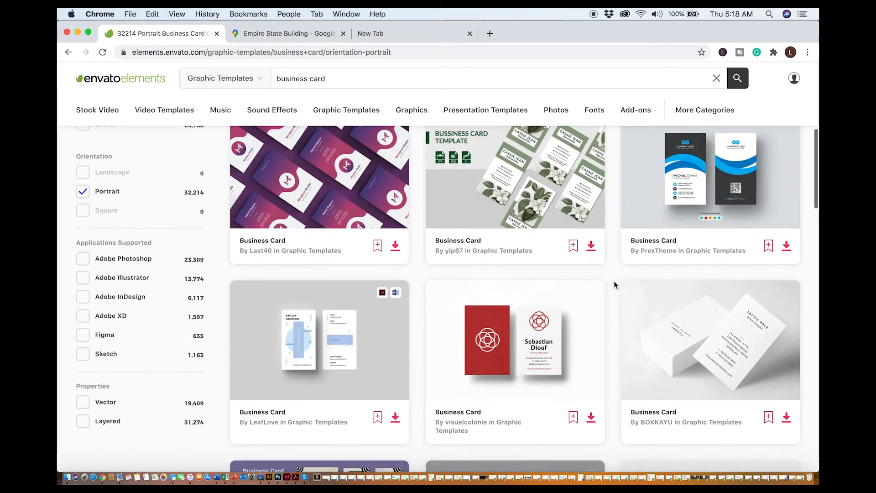
pyautogui.scroll(-5, 614, 280)
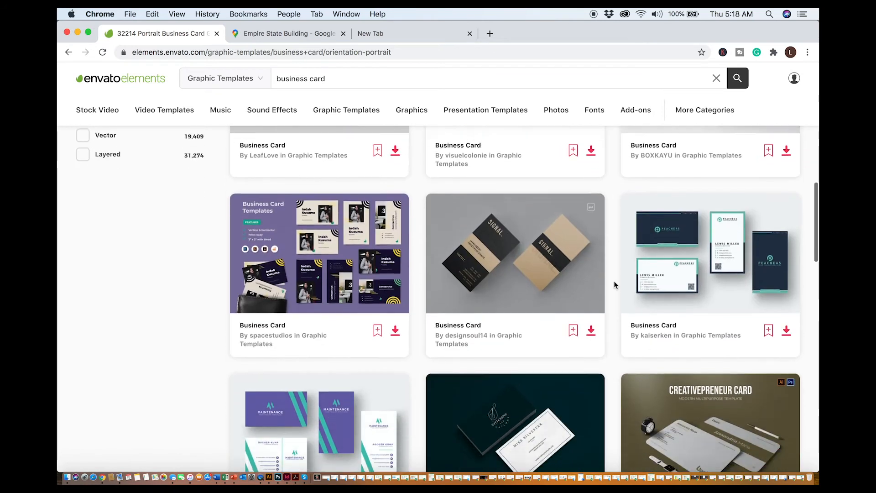
pyautogui.scroll(-10, 614, 281)
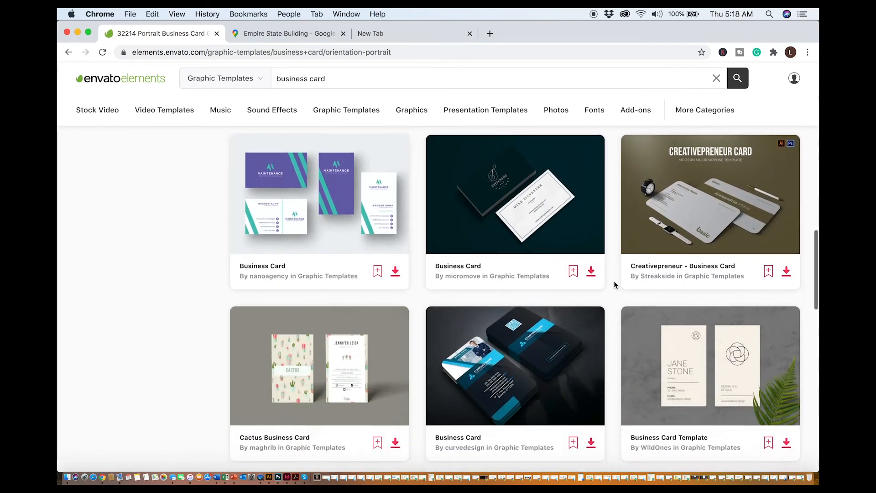
pyautogui.scroll(-2, 614, 279)
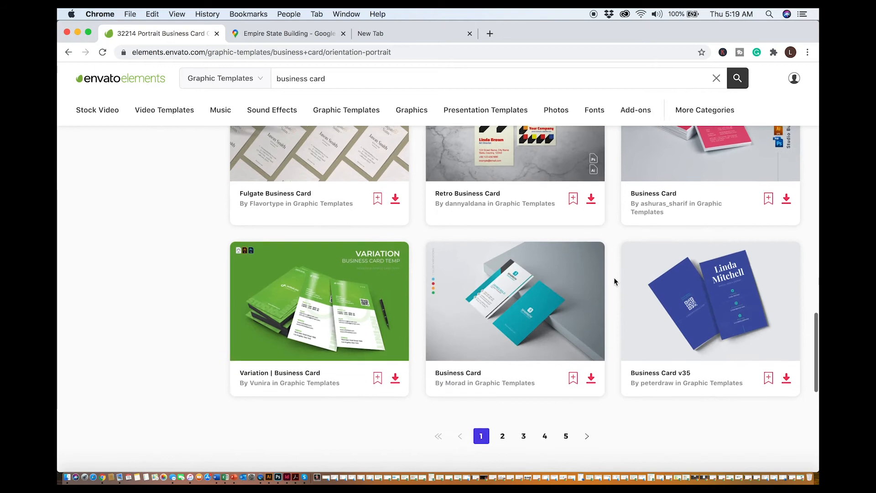
pyautogui.scroll(2, 614, 280)
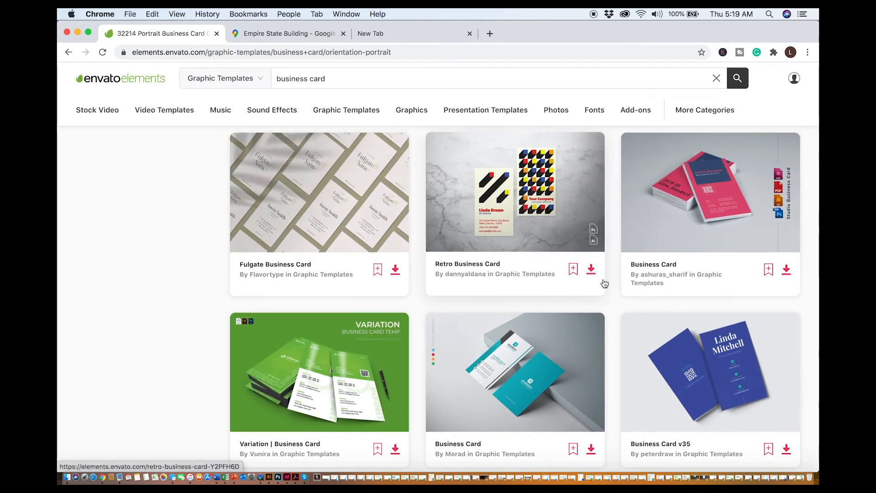
pyautogui.scroll(-3, 604, 285)
pyautogui.click(502, 384)
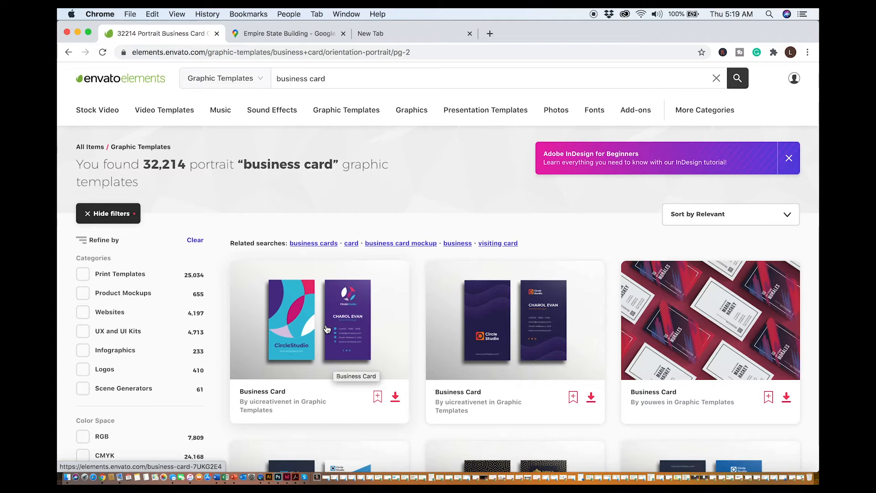
# Switch to Illustrator, select the contact details text on the card's back and paste a copy
pyautogui.click(269, 478)
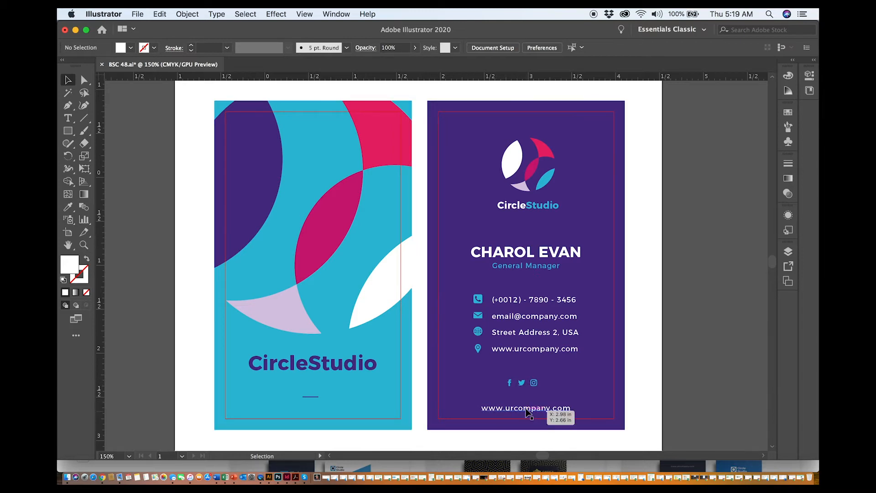
pyautogui.click(532, 303)
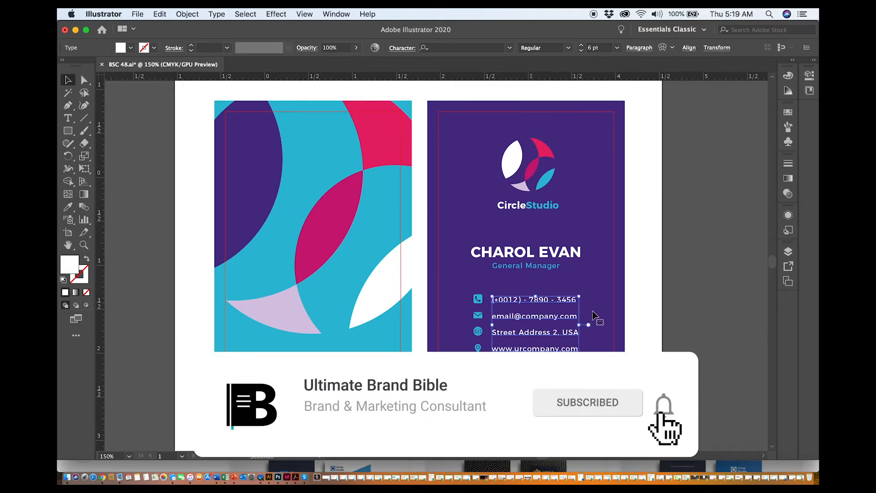
pyautogui.press('super+v')
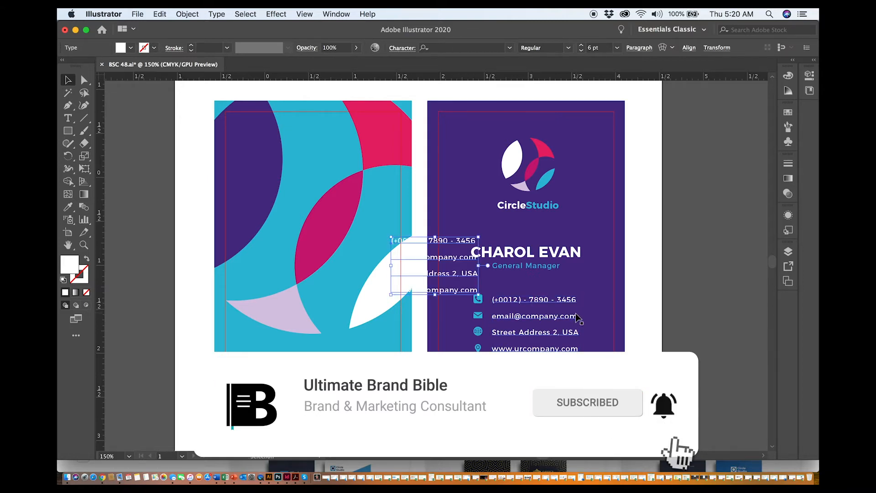
# Delete every line except the phone number from the pasted text block and return to the Selection tool
pyautogui.doubleClick(454, 272)
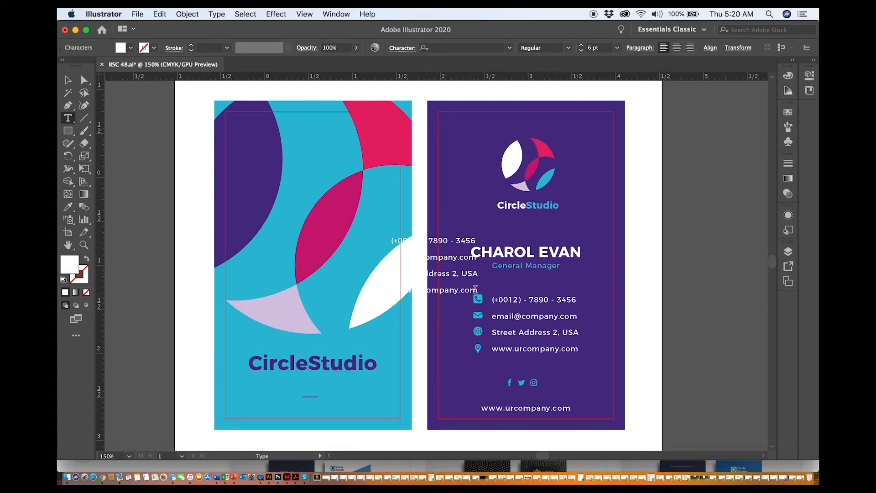
pyautogui.moveTo(478, 290); pyautogui.dragTo(448, 286)
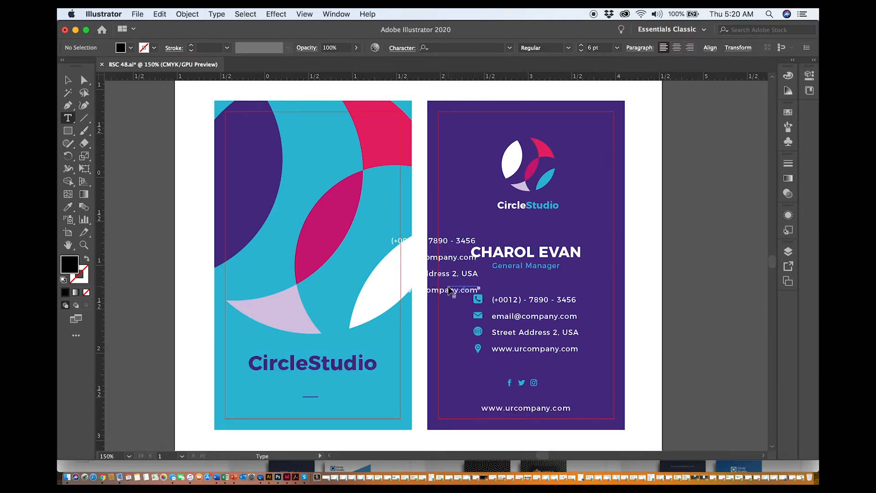
pyautogui.press('super+z')
pyautogui.click(466, 291)
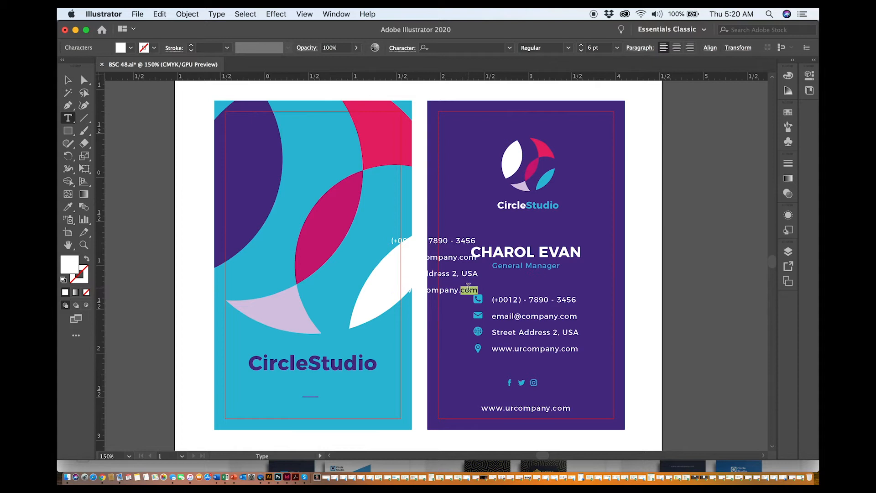
pyautogui.moveTo(477, 291); pyautogui.dragTo(391, 259)
pyautogui.press('BackSpace')
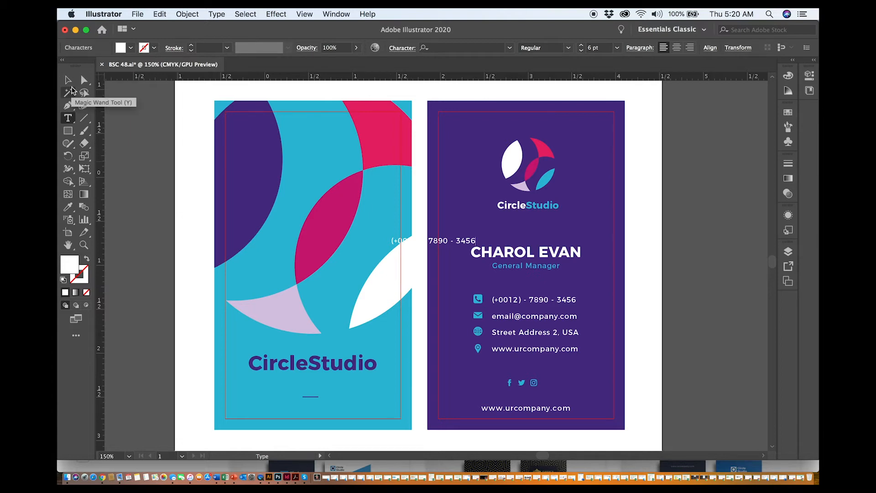
pyautogui.click(69, 82)
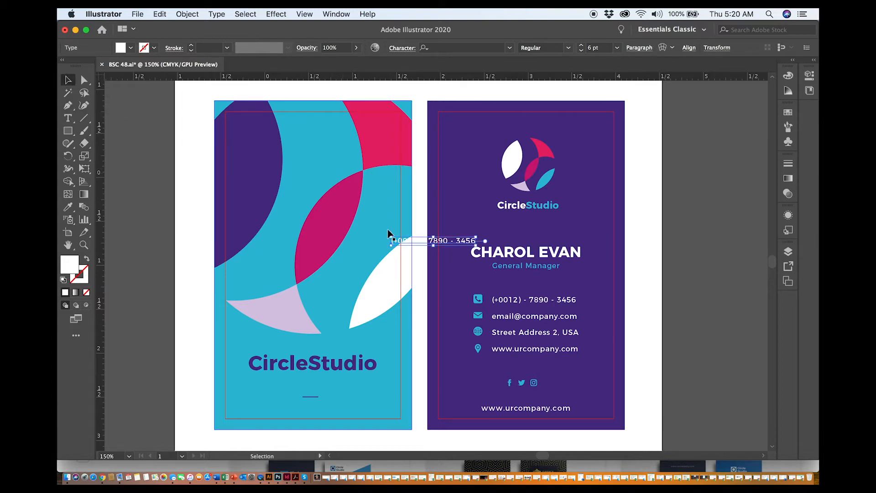
# Position the copied phone number just above the original phone line and shift the name and job title block upward
pyautogui.moveTo(448, 246); pyautogui.dragTo(544, 285)
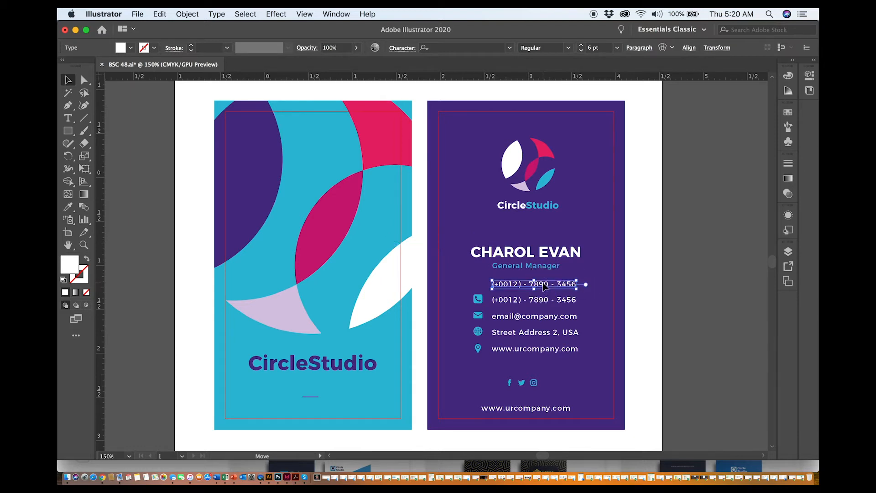
pyautogui.moveTo(636, 244); pyautogui.dragTo(478, 267)
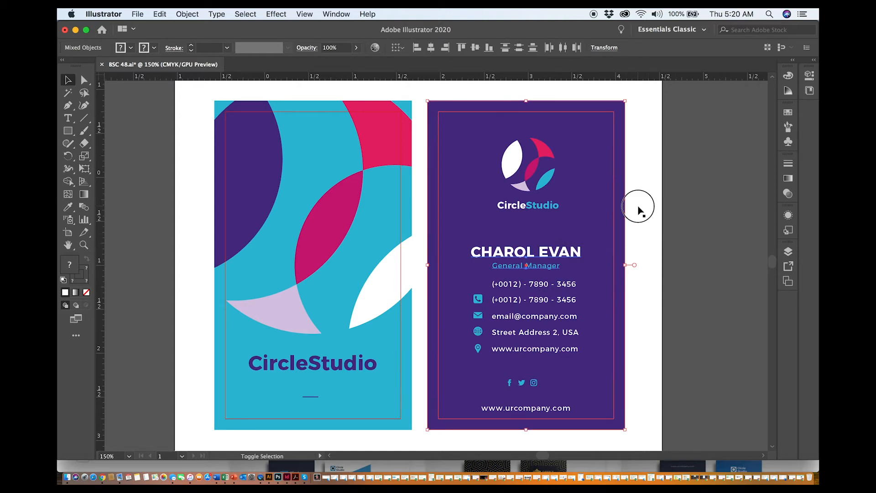
pyautogui.keyDown('shift'); pyautogui.click(606, 237); pyautogui.keyUp('shift')
pyautogui.moveTo(557, 255); pyautogui.dragTo(557, 239)
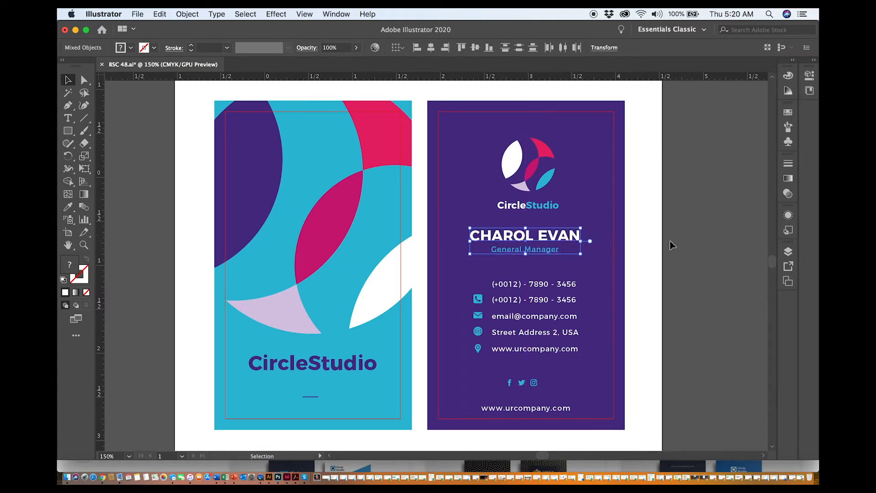
pyautogui.click(671, 245)
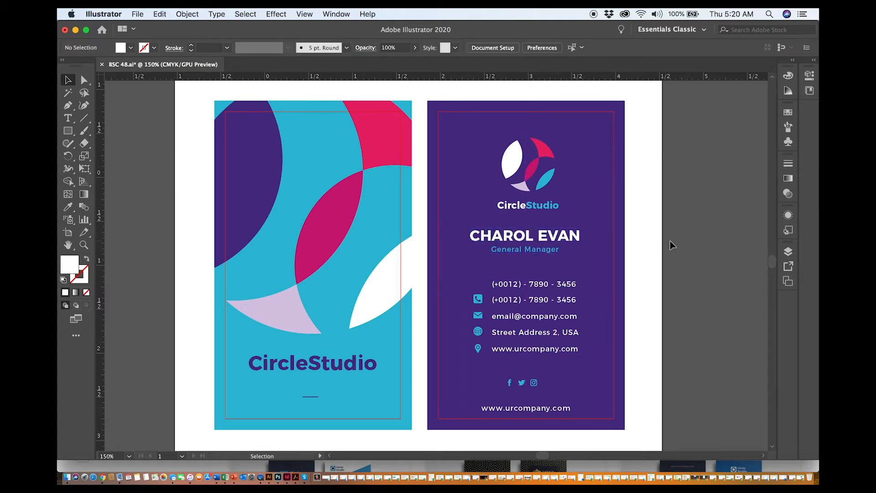
# Duplicate the contact icon group off the card and delete every icon except the phone icon from the copy
pyautogui.click(479, 300)
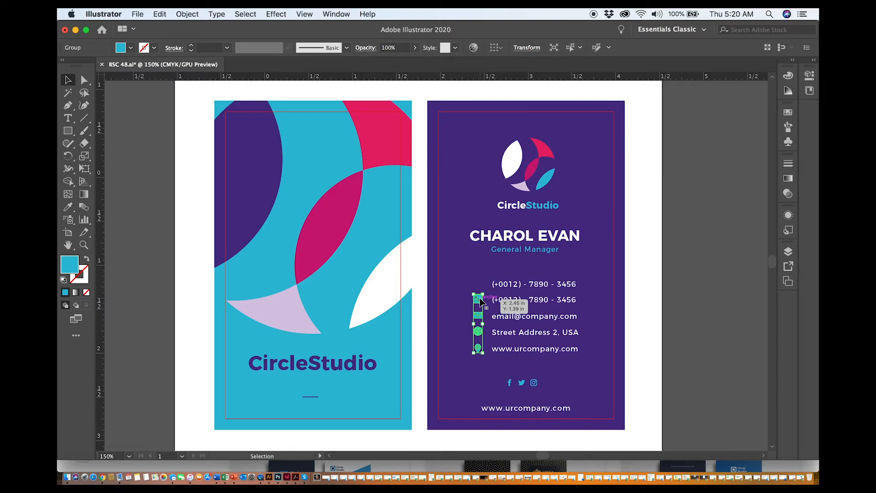
pyautogui.moveTo(480, 302); pyautogui.dragTo(686, 335)
pyautogui.doubleClick(693, 288)
pyautogui.press('Delete')
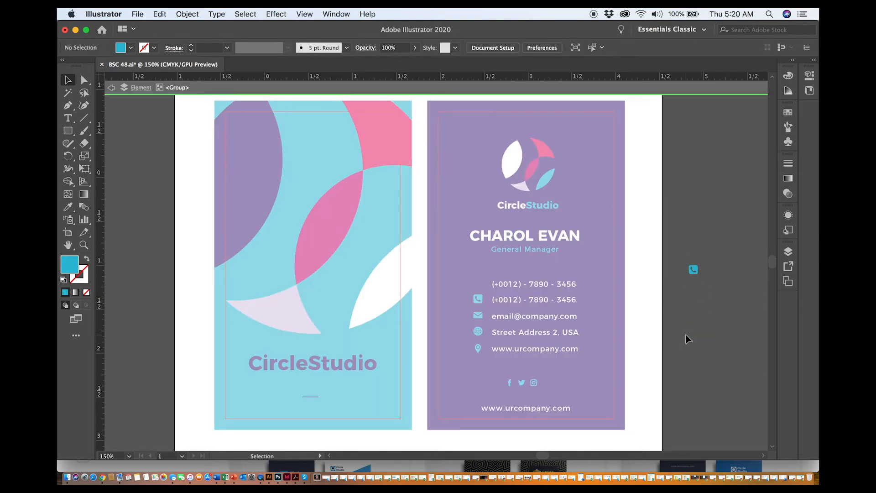
# Move the spare phone icon beside the new phone number line on the card
pyautogui.press('Escape')
pyautogui.moveTo(693, 270); pyautogui.dragTo(484, 285)
pyautogui.click(702, 289)
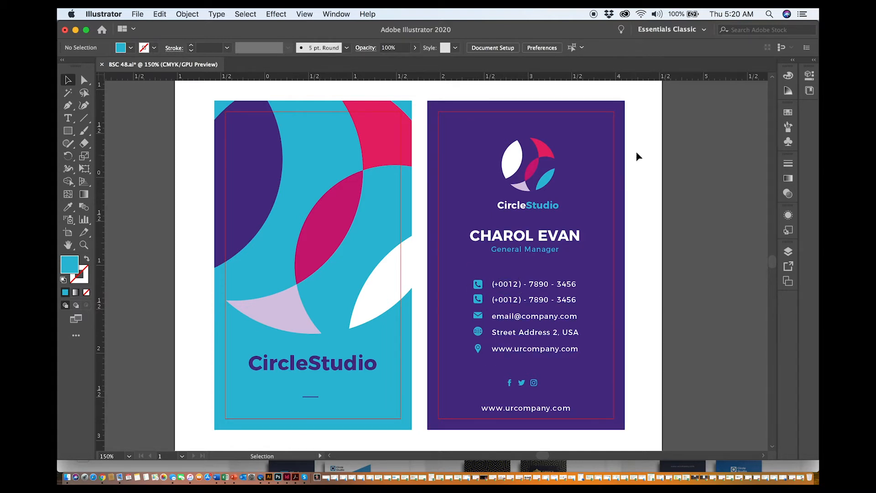
# Select the whole card back, switch to InDesign and paste it into the blank page
pyautogui.moveTo(636, 117); pyautogui.dragTo(429, 430)
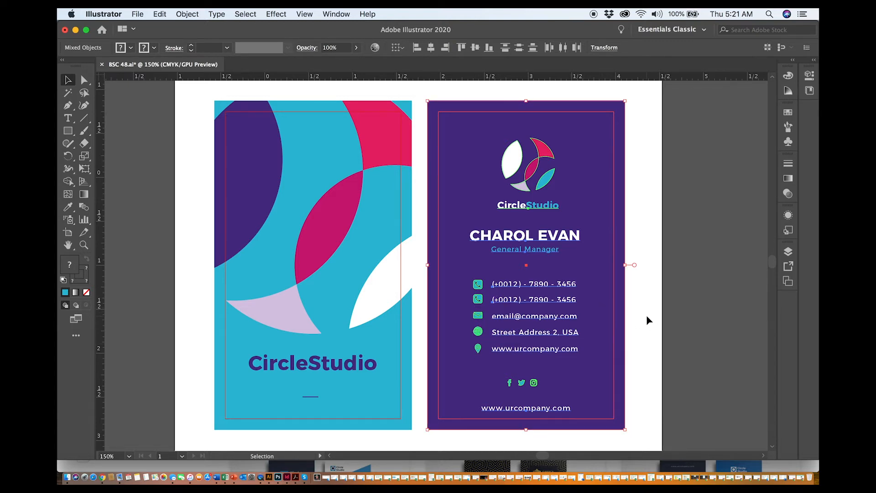
pyautogui.click(286, 478)
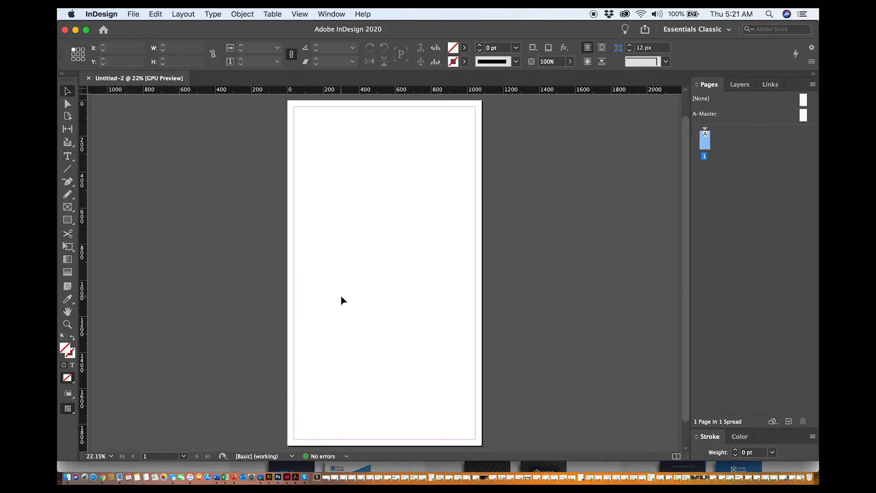
pyautogui.press('super+v')
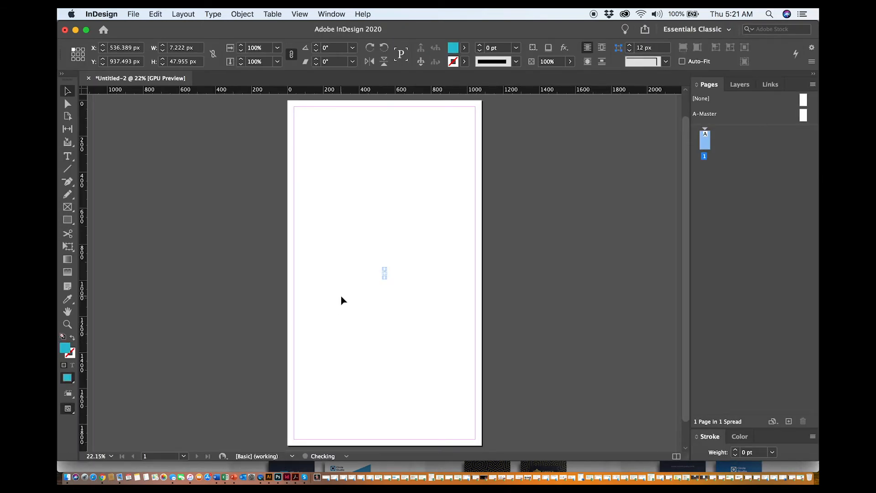
pyautogui.press('super+v')
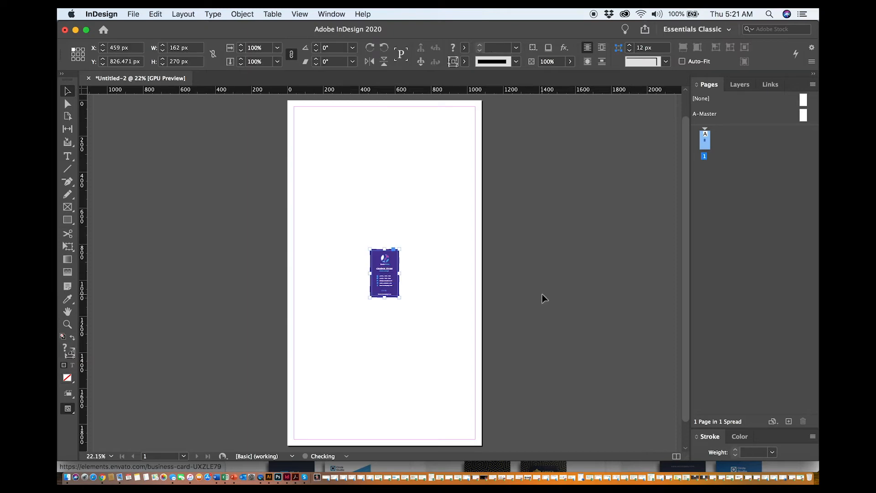
# Scale the pasted card to 1080 px wide and stretch its top and bottom edges to cover the page
pyautogui.moveTo(395, 267); pyautogui.dragTo(484, 331)
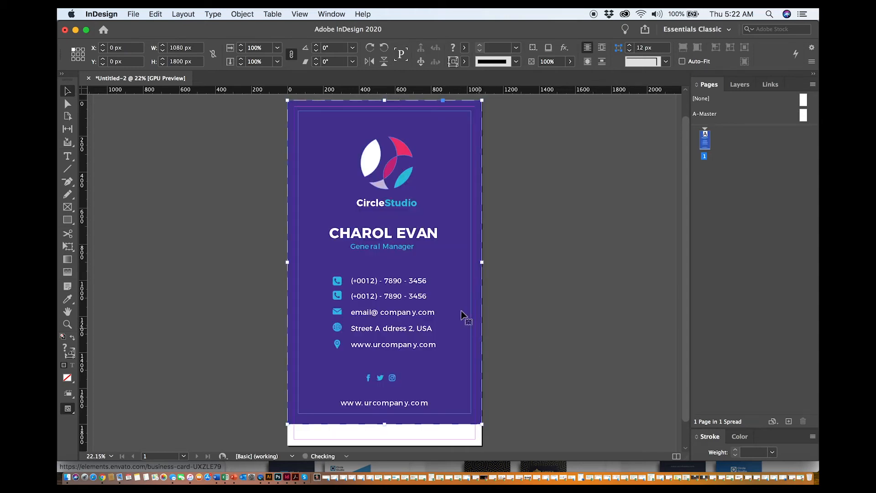
pyautogui.moveTo(456, 299); pyautogui.dragTo(458, 312)
pyautogui.doubleClick(435, 182)
pyautogui.moveTo(385, 112); pyautogui.dragTo(384, 100)
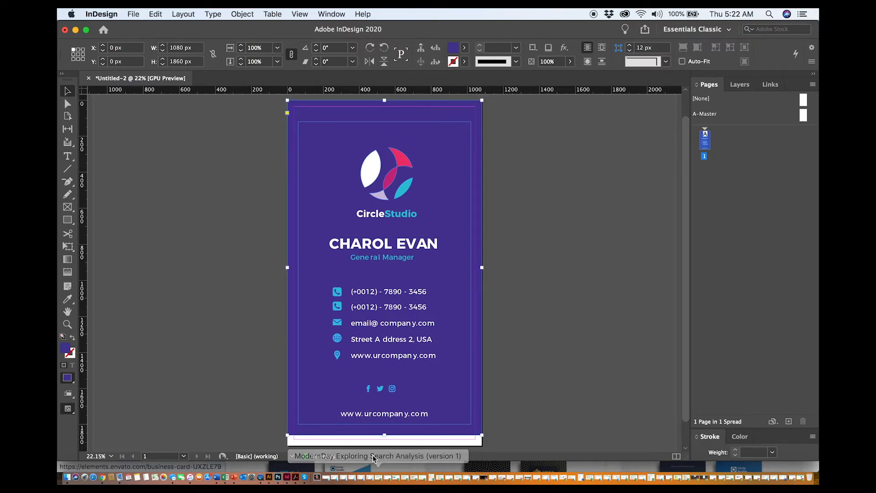
pyautogui.moveTo(385, 436); pyautogui.dragTo(386, 447)
pyautogui.click(501, 382)
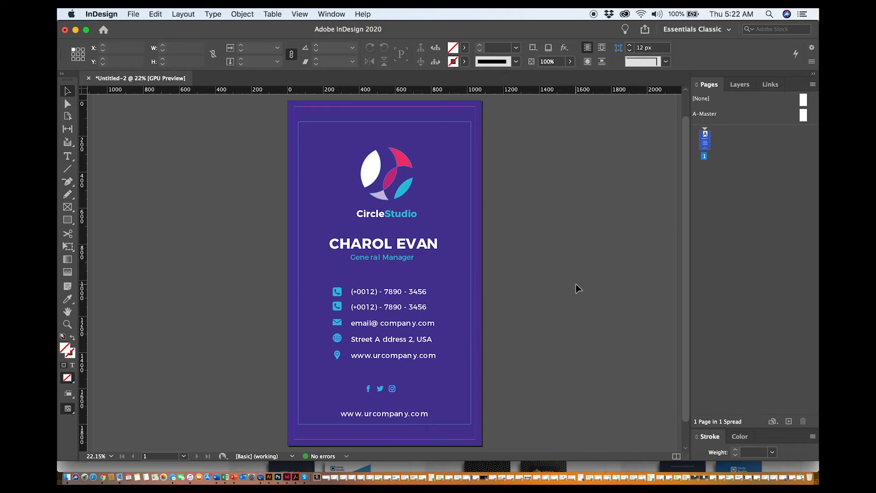
pyautogui.scroll(-1, 576, 285)
pyautogui.scroll(1, 576, 284)
pyautogui.scroll(-1, 576, 284)
pyautogui.scroll(-1, 577, 288)
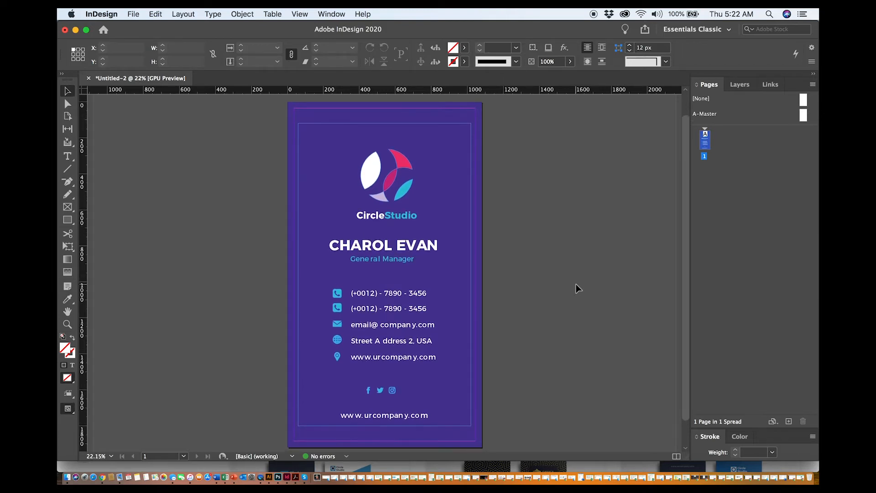
# Open the Hyperlinks panel from the Interactive window options
pyautogui.click(331, 14)
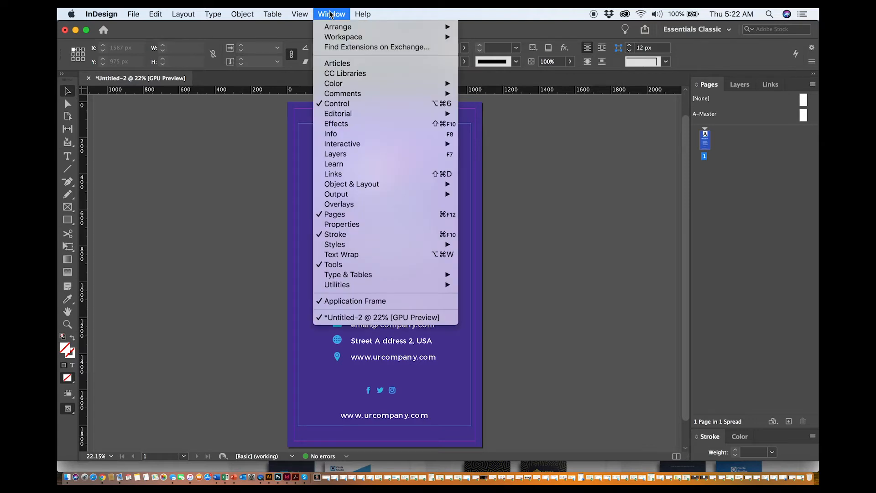
pyautogui.moveTo(344, 148)
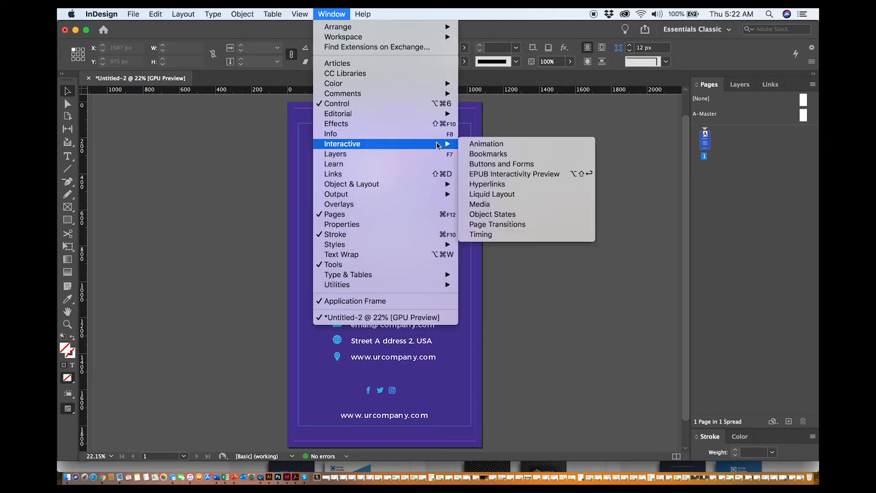
pyautogui.click(507, 185)
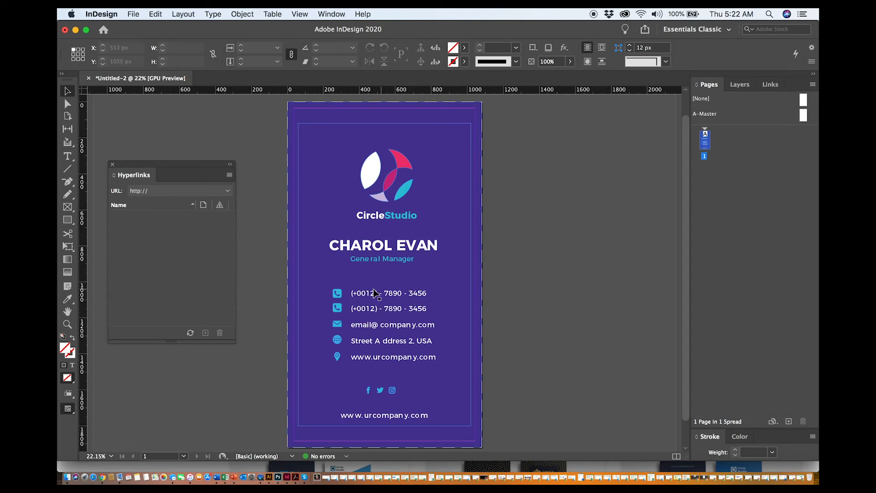
pyautogui.click(339, 299)
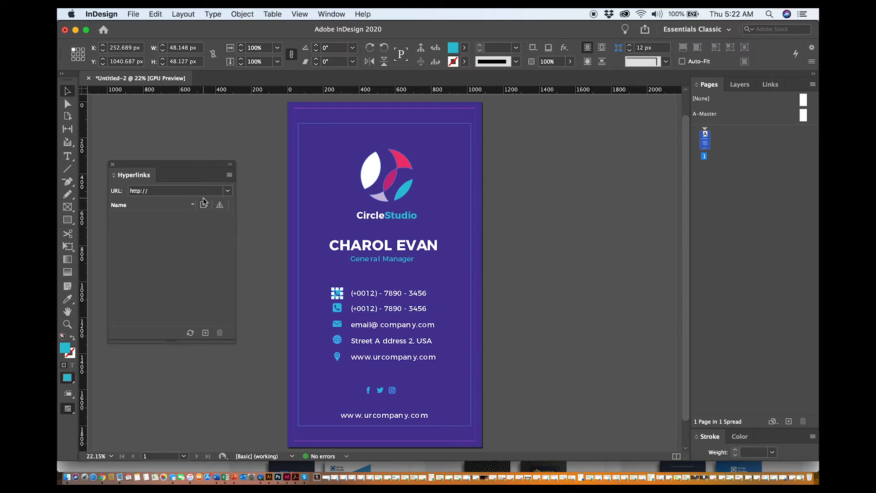
pyautogui.click(524, 300)
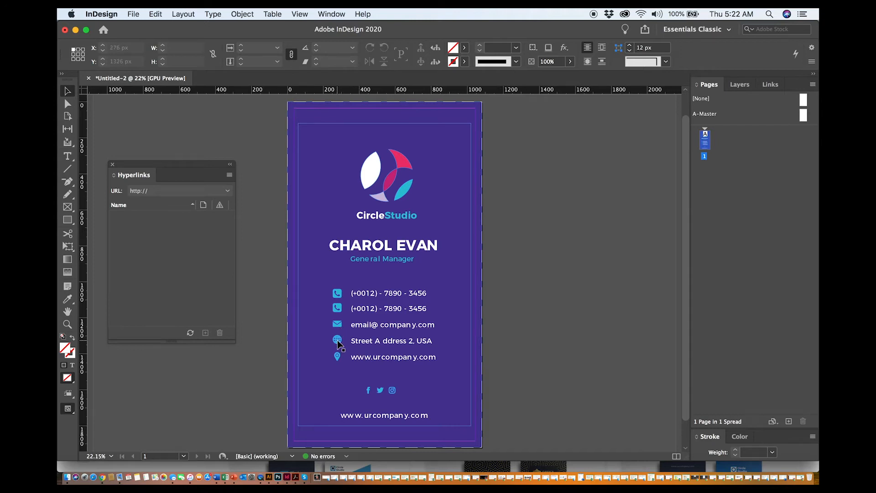
pyautogui.click(338, 342)
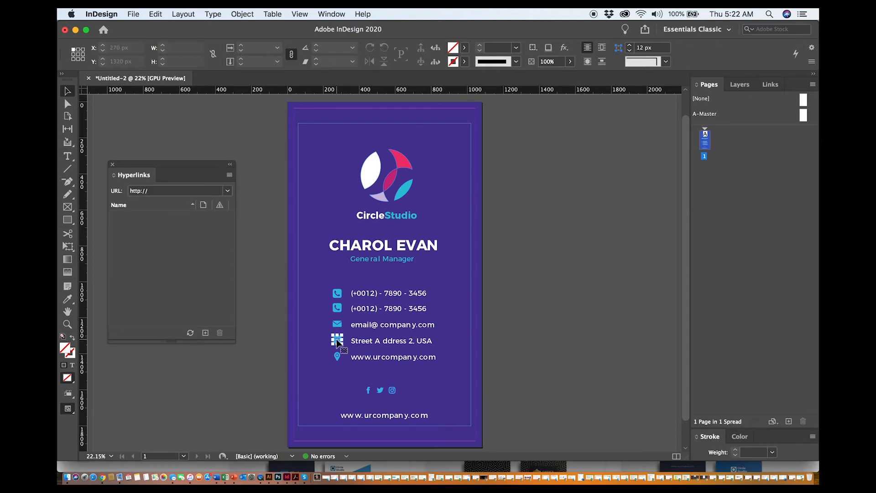
pyautogui.click(230, 175)
pyautogui.click(242, 182)
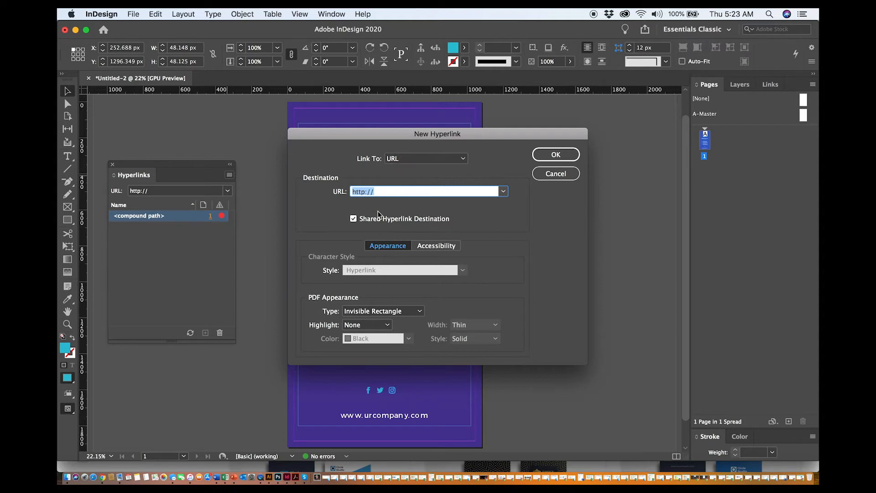
pyautogui.click(378, 191)
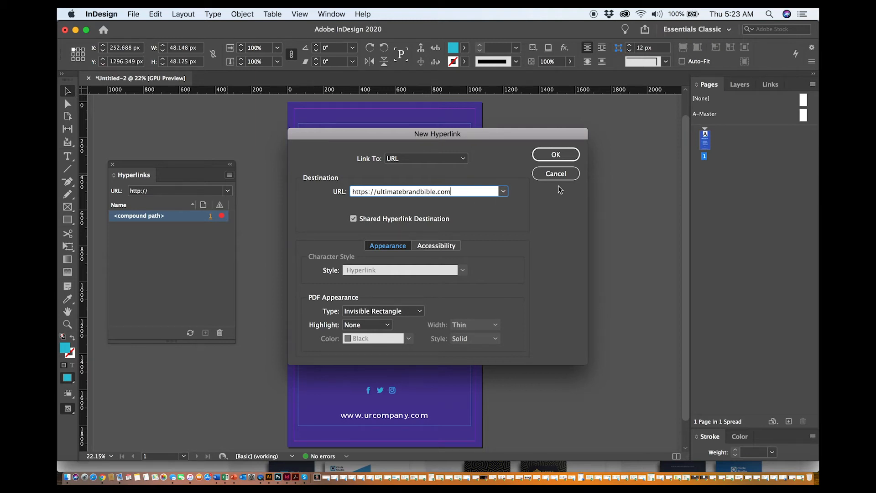
pyautogui.click(561, 156)
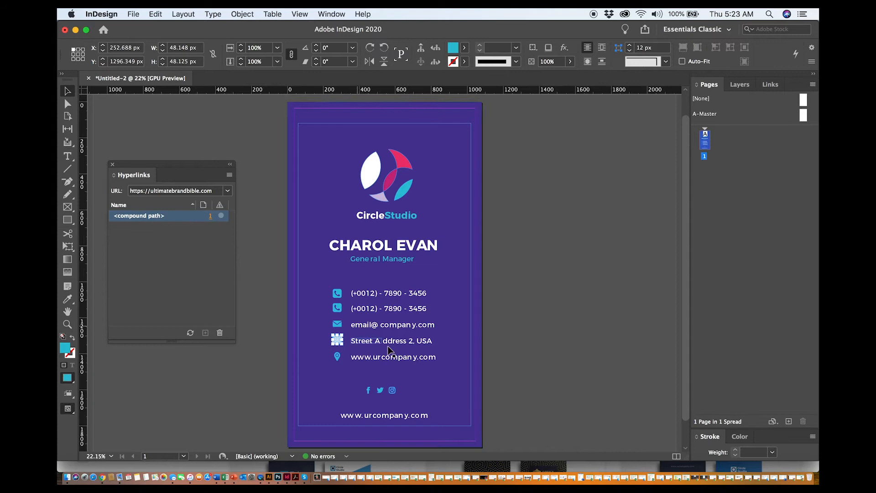
pyautogui.click(528, 368)
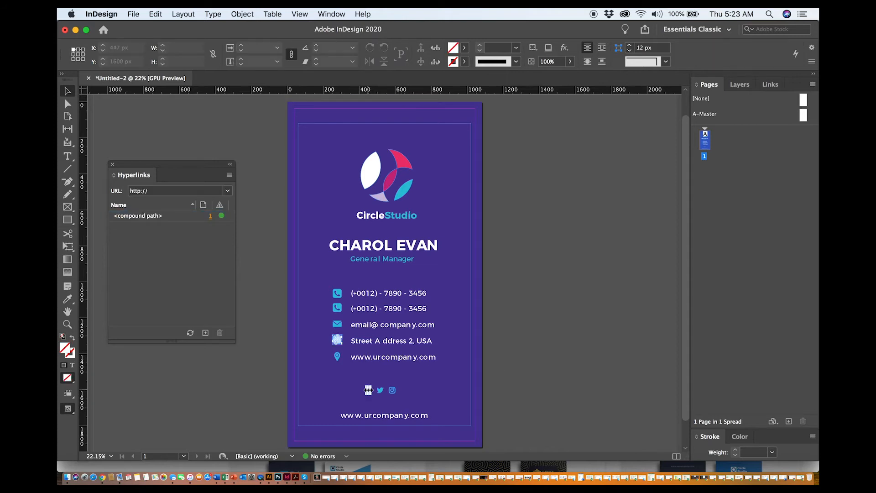
pyautogui.click(368, 390)
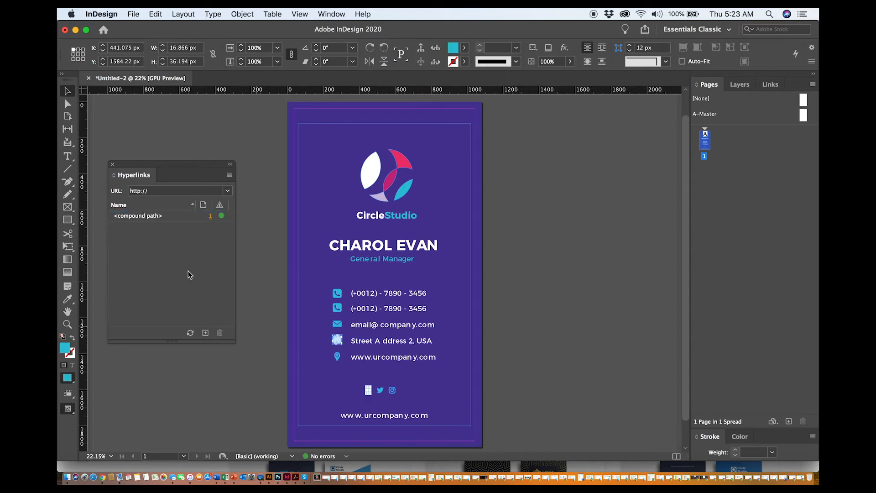
pyautogui.click(230, 176)
pyautogui.click(255, 180)
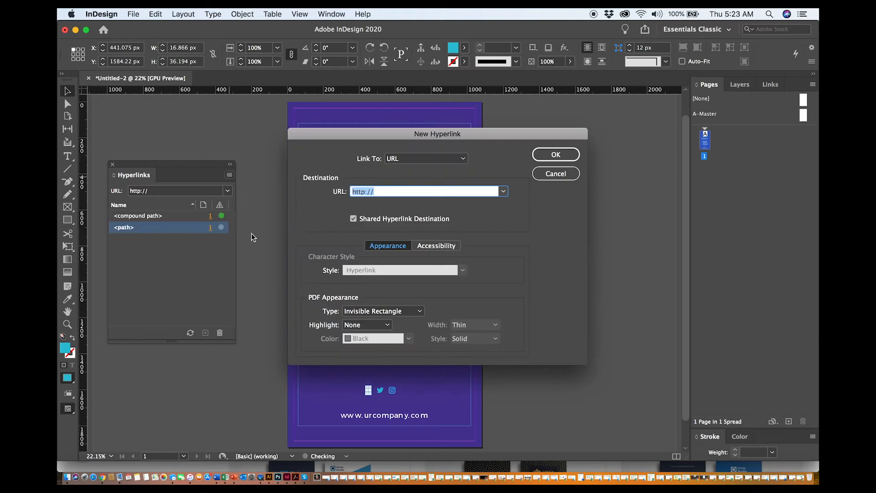
pyautogui.click(382, 192)
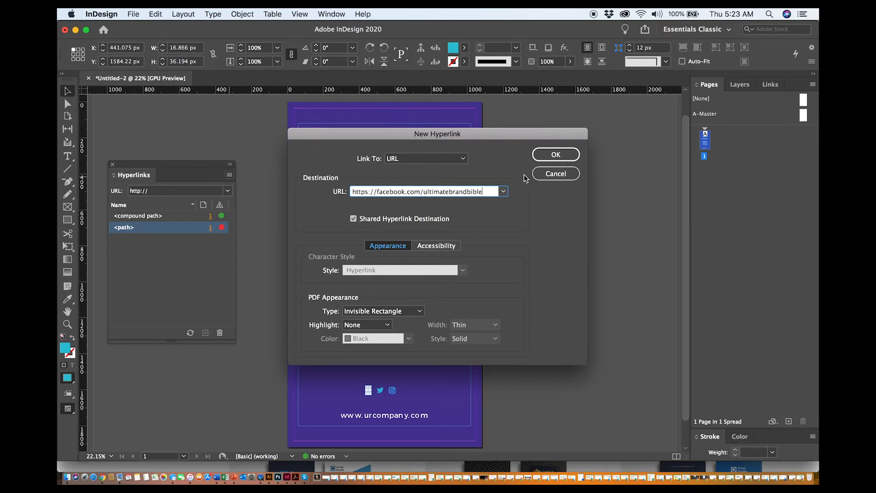
pyautogui.click(552, 155)
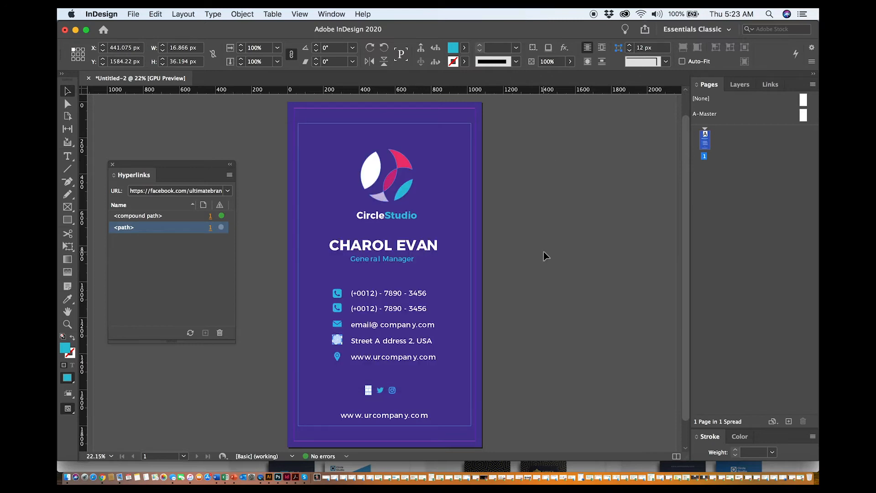
pyautogui.click(541, 293)
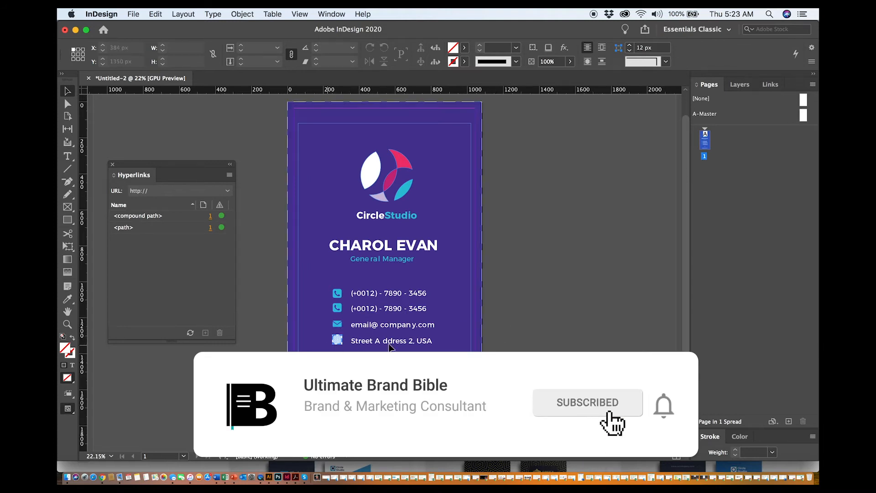
pyautogui.click(342, 323)
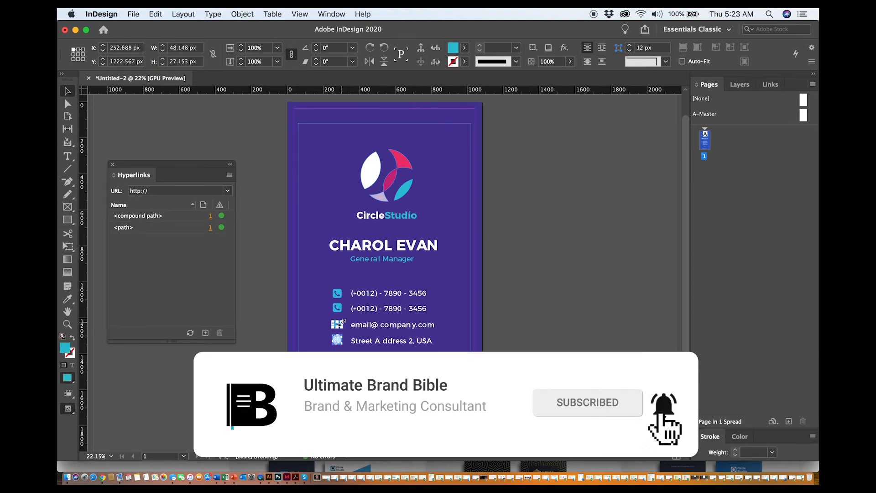
pyautogui.click(230, 175)
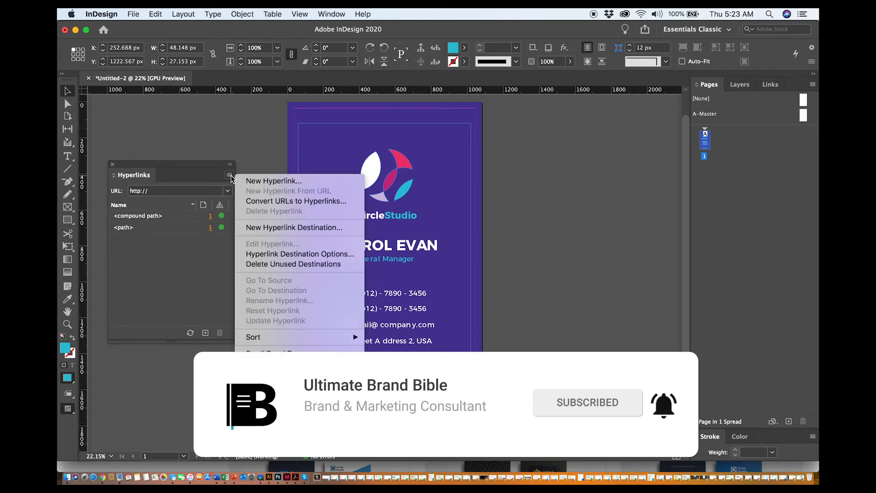
pyautogui.click(620, 287)
pyautogui.click(620, 287)
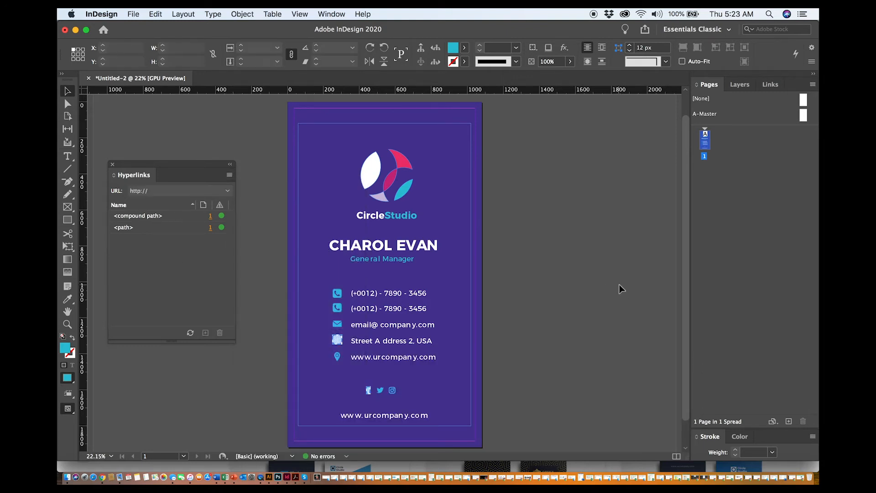
# Select the location pin icon, then in Chrome copy the Google Maps share link for the Empire State Building
pyautogui.click(338, 359)
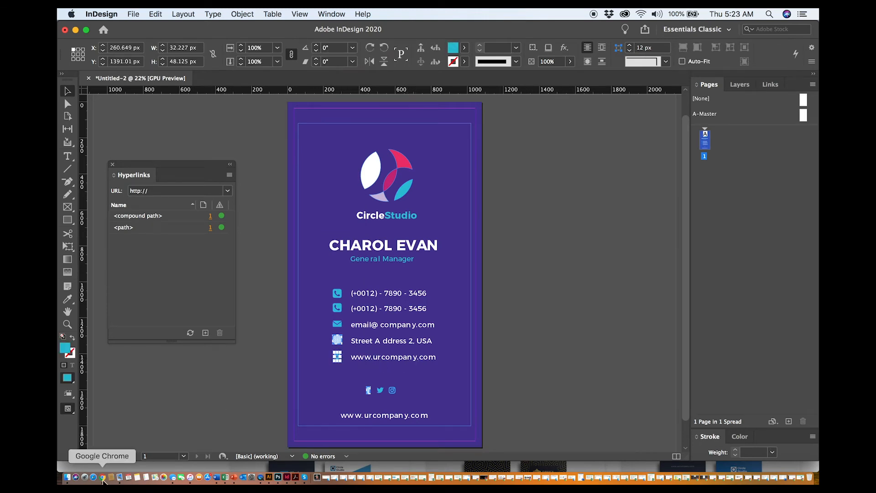
pyautogui.click(103, 478)
pyautogui.click(313, 34)
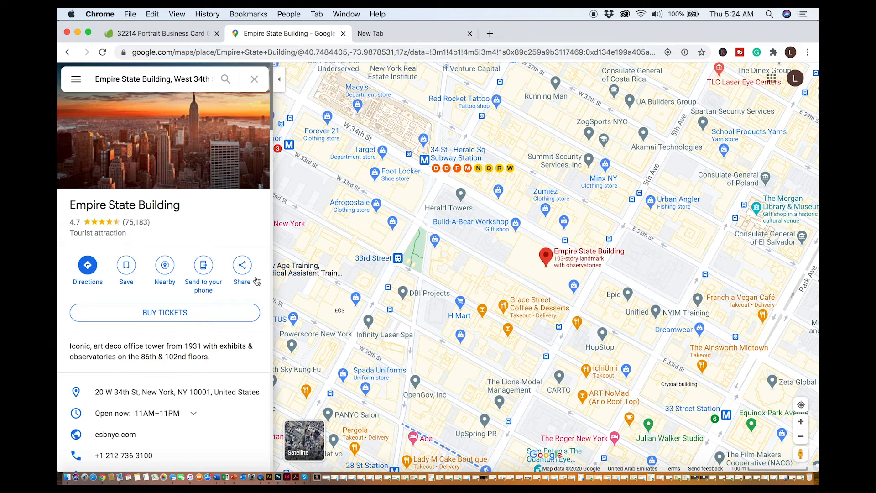
pyautogui.click(243, 267)
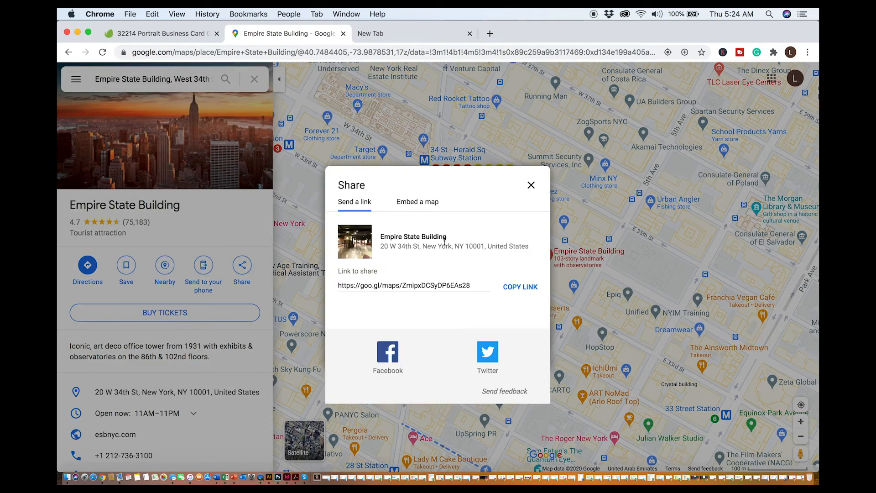
pyautogui.click(519, 291)
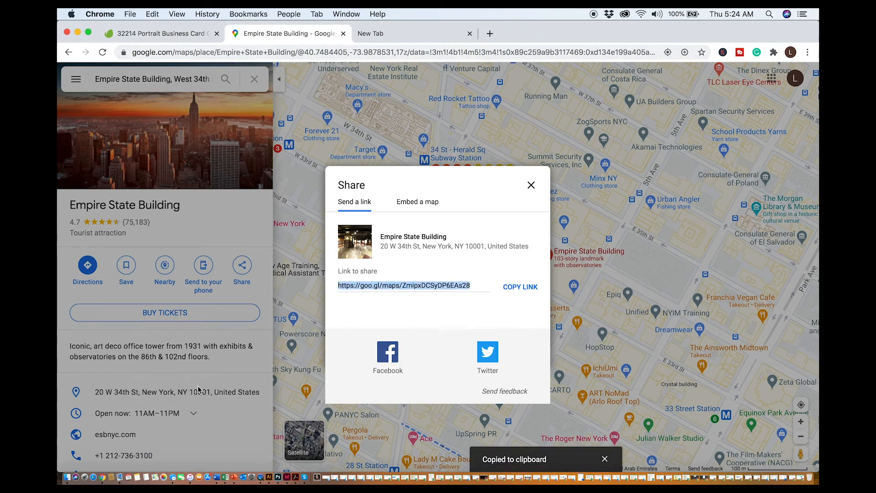
pyautogui.click(286, 478)
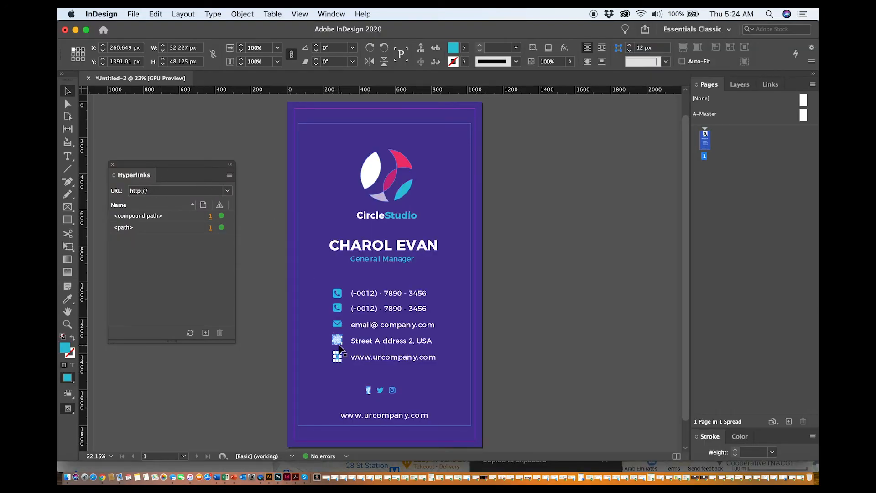
pyautogui.click(229, 175)
pyautogui.click(254, 179)
pyautogui.press('super+v')
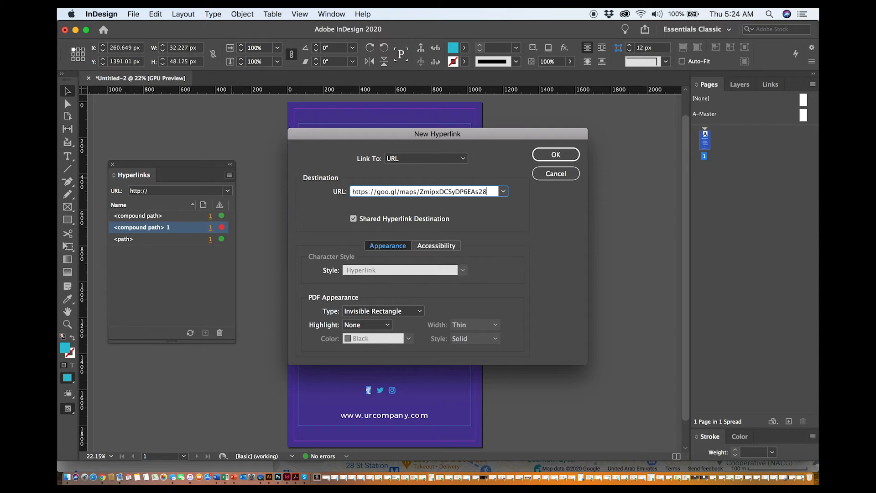
pyautogui.click(564, 154)
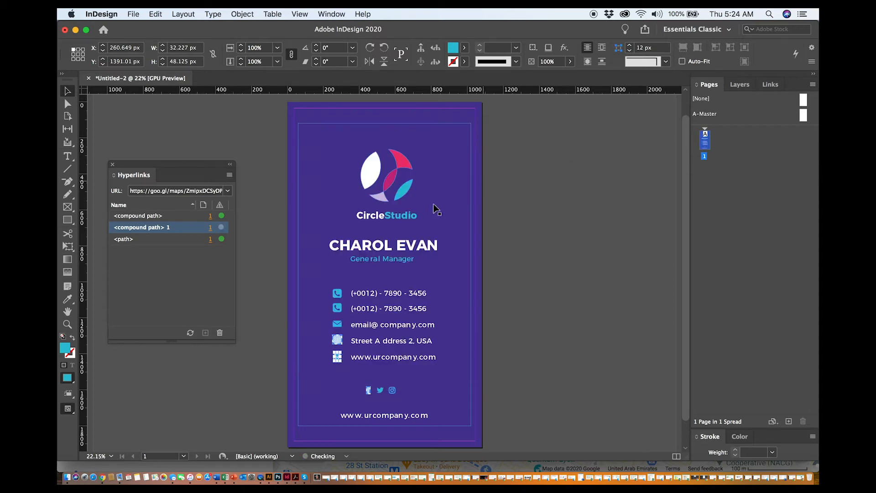
# Add a new Email hyperlink on the envelope icon, entering the company's contact e-mail address
pyautogui.click(534, 264)
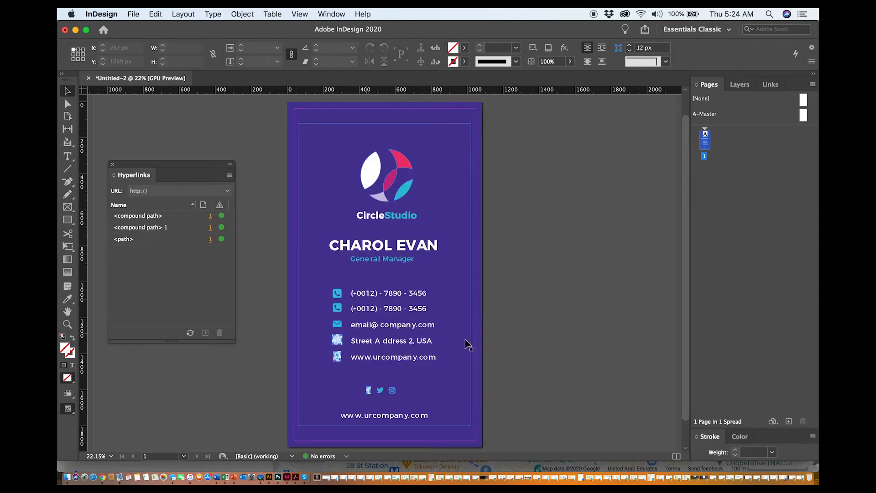
pyautogui.click(343, 323)
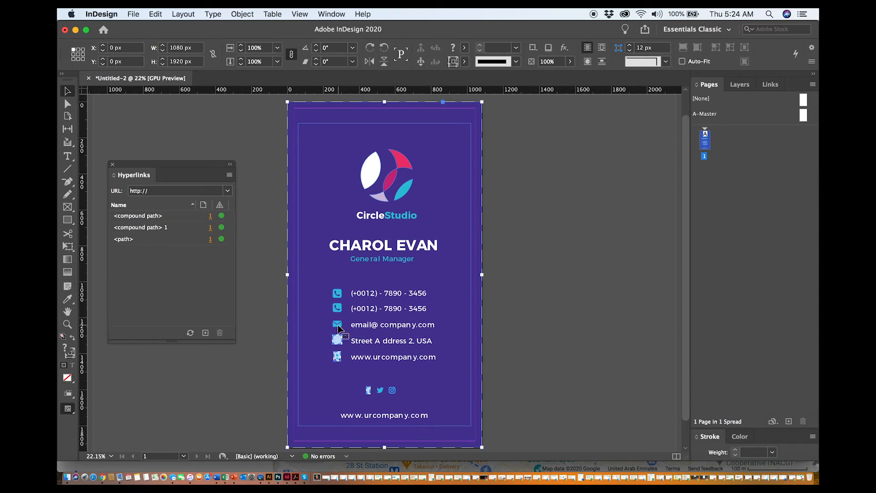
pyautogui.click(229, 175)
pyautogui.click(241, 181)
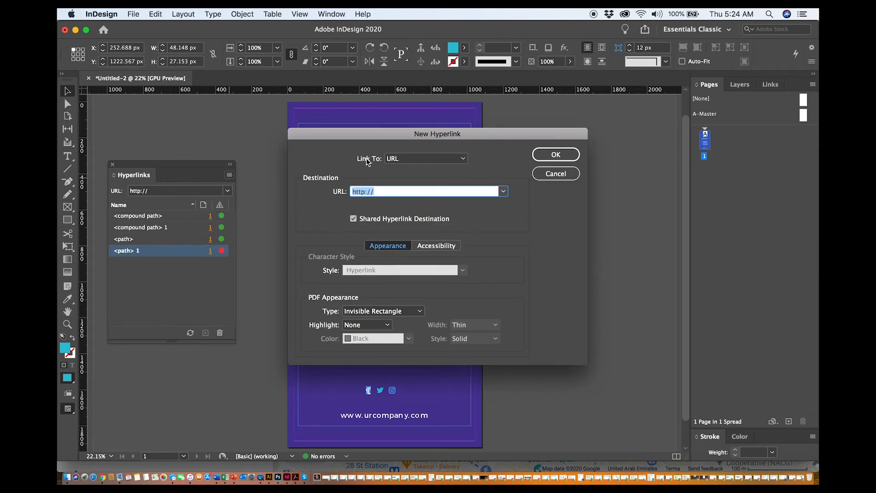
pyautogui.click(402, 159)
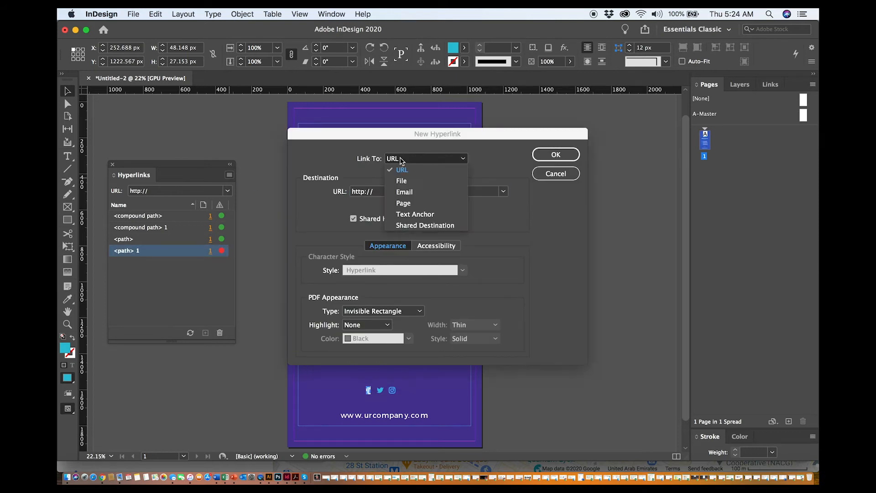
pyautogui.click(421, 193)
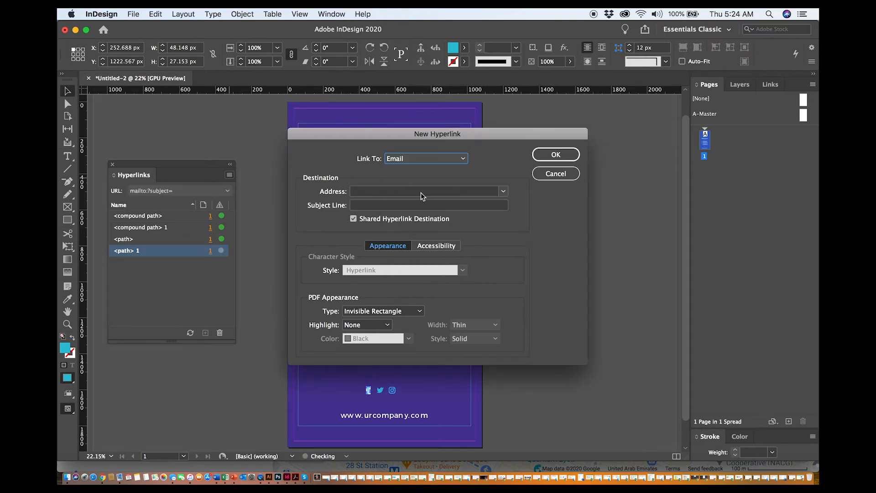
pyautogui.click(368, 193)
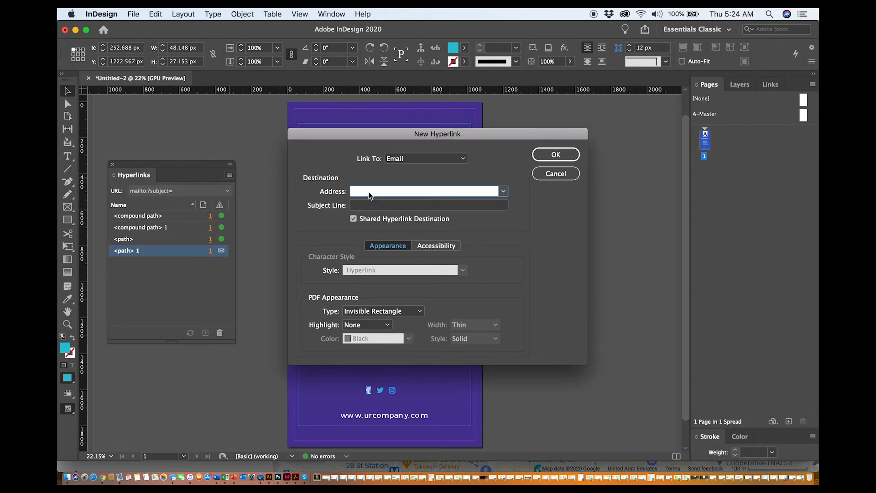
pyautogui.click(551, 155)
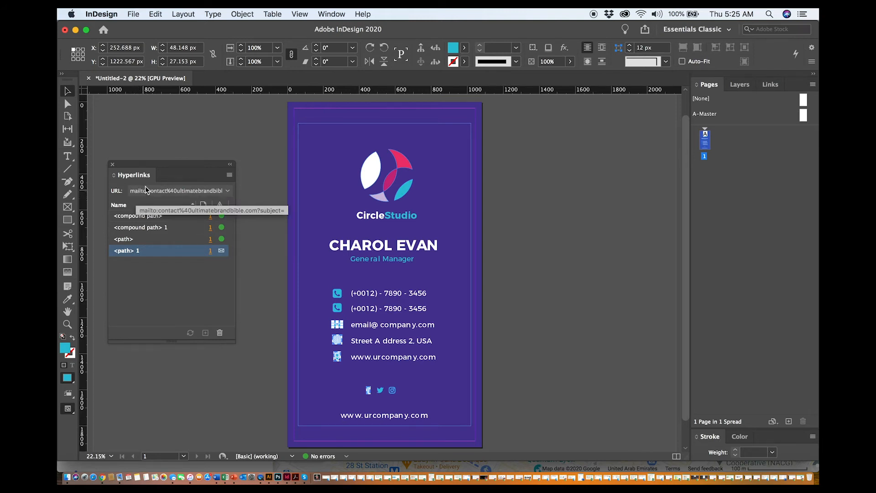
# Add a new URL hyperlink on the second phone icon as a tel: link with the phone number
pyautogui.click(529, 322)
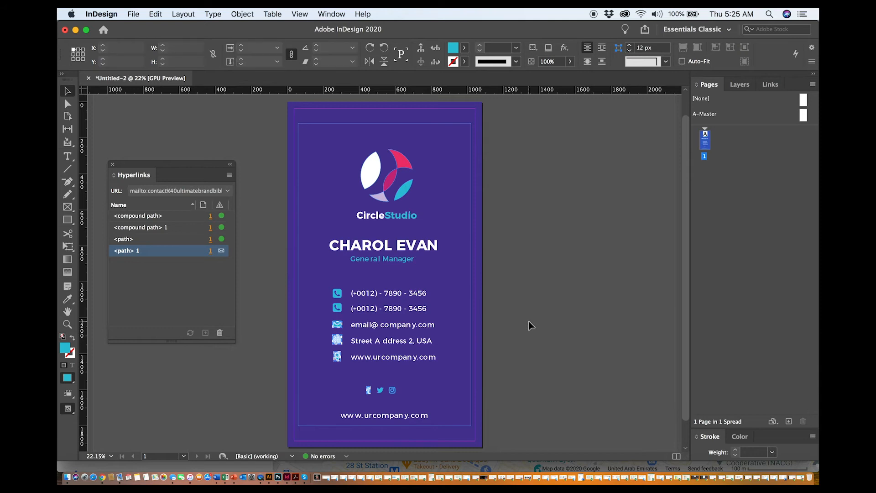
pyautogui.click(338, 310)
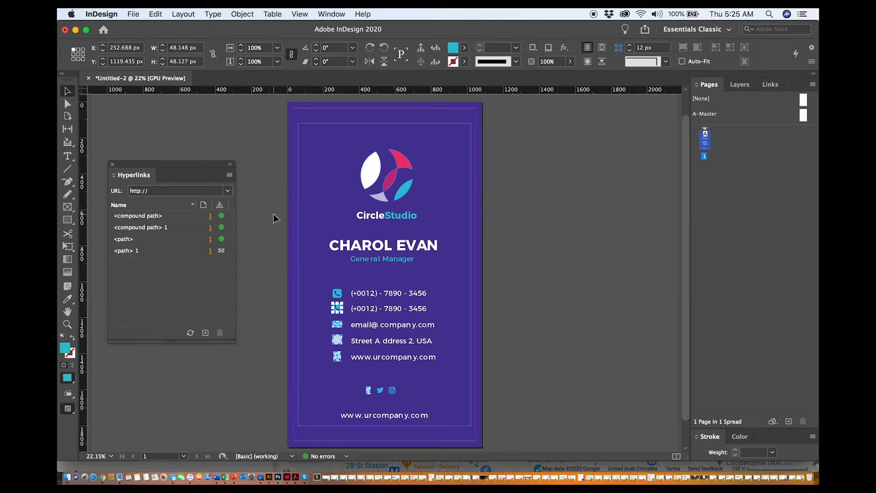
pyautogui.click(229, 175)
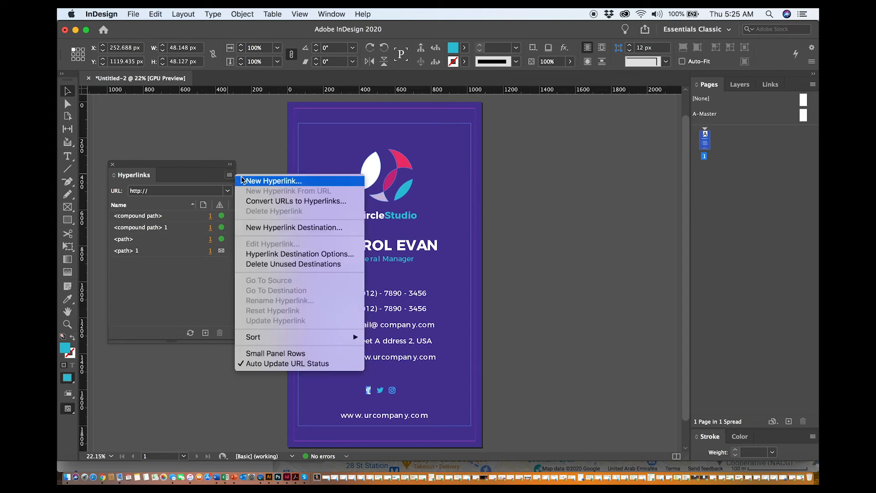
pyautogui.click(241, 181)
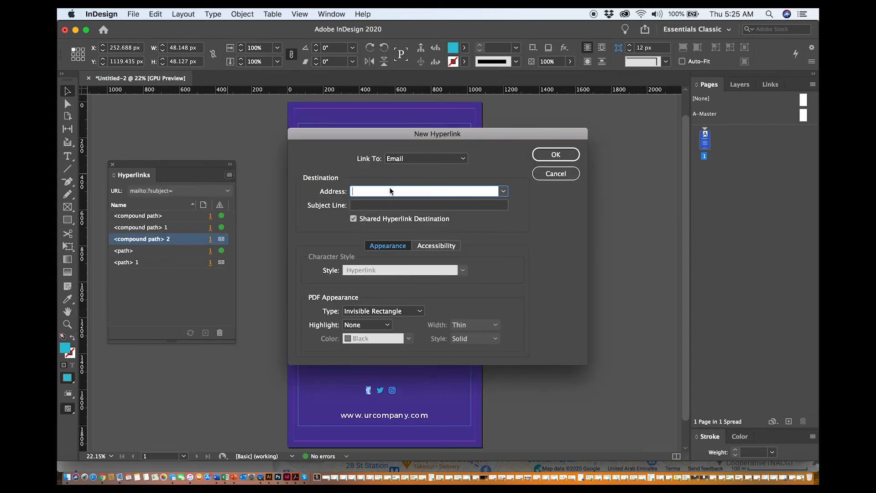
pyautogui.click(408, 159)
pyautogui.click(408, 169)
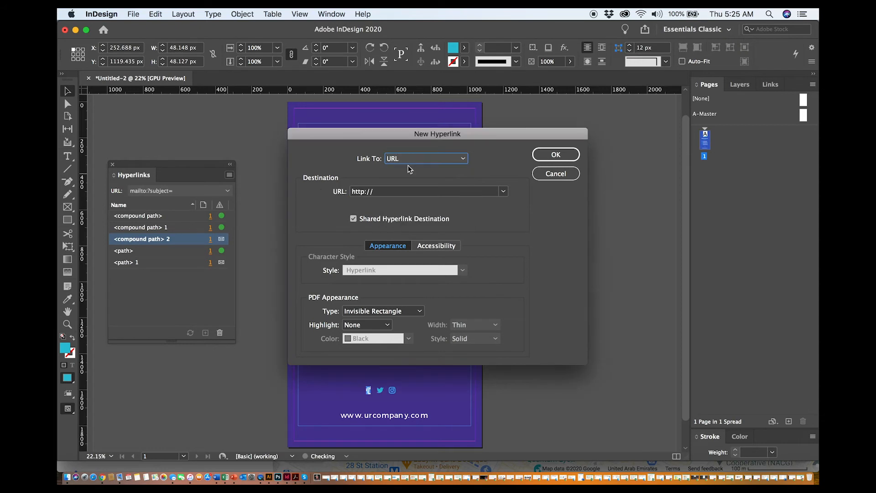
pyautogui.click(384, 189)
pyautogui.tripleClick(377, 193)
pyautogui.press('BackSpace')
pyautogui.write('tel:')
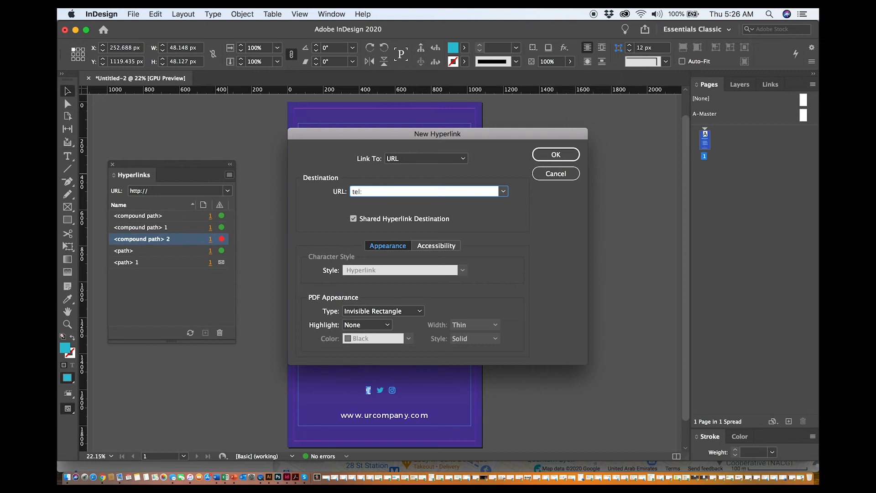
pyautogui.write('555 5555555')
pyautogui.click(556, 155)
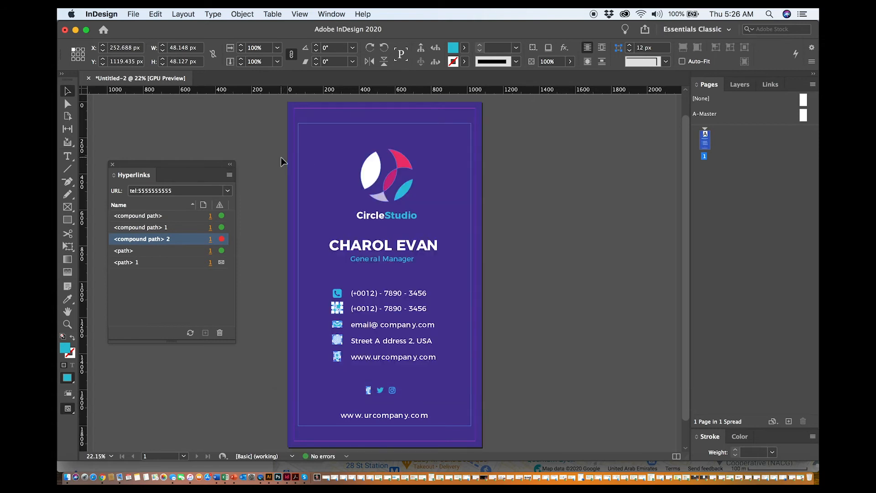
pyautogui.click(335, 296)
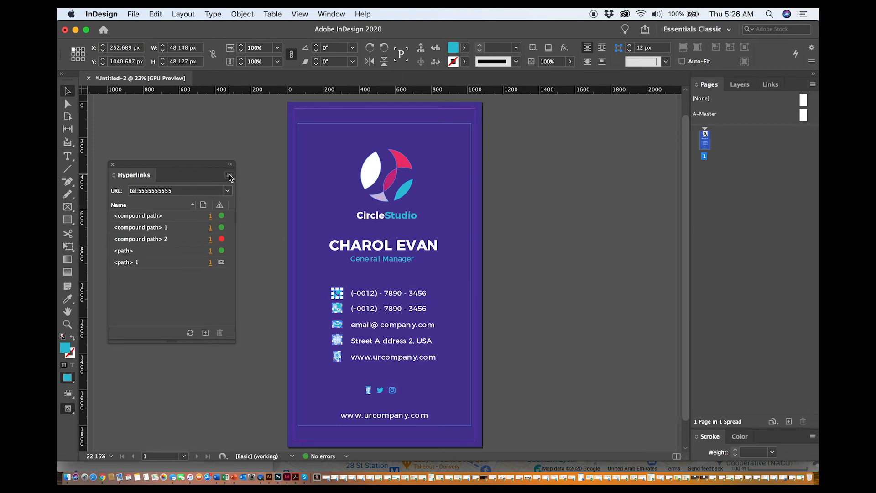
pyautogui.click(230, 175)
pyautogui.click(256, 183)
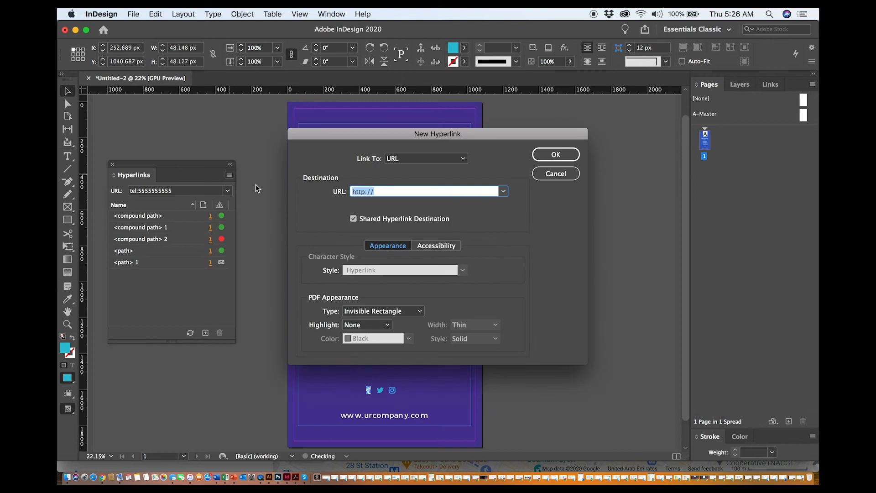
pyautogui.click(365, 191)
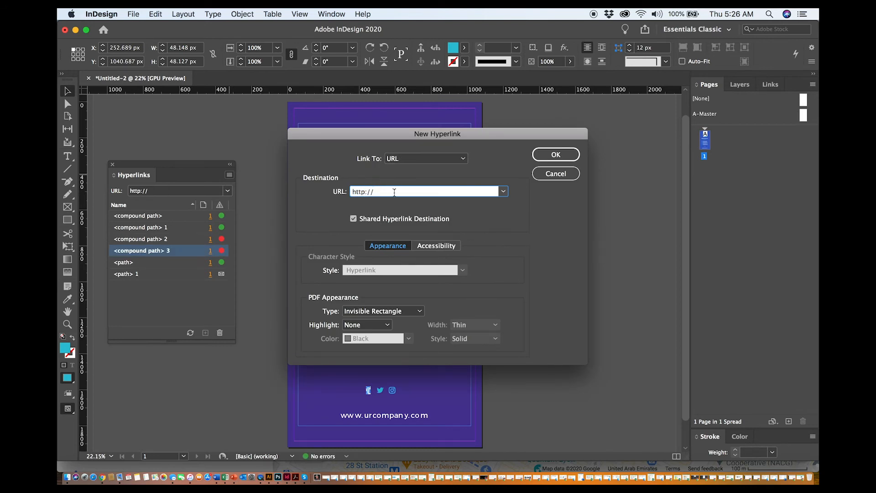
pyautogui.write('s')
pyautogui.click(397, 194)
pyautogui.write('wa.me/')
pyautogui.write('971')
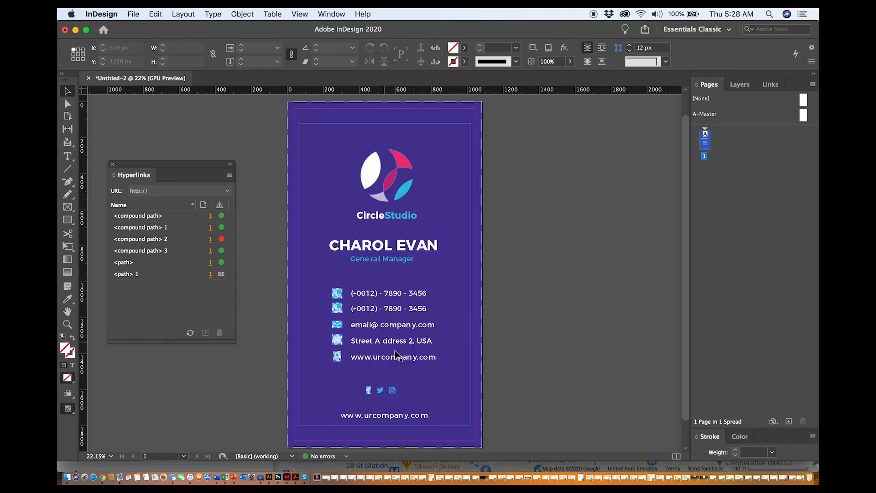
# Try selecting the bottom website text and the phone number text on the placed card
pyautogui.click(380, 417)
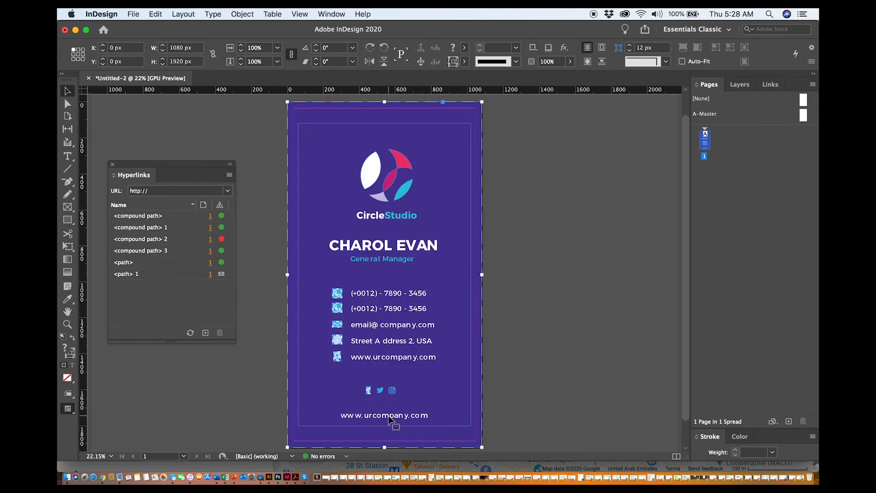
pyautogui.click(516, 426)
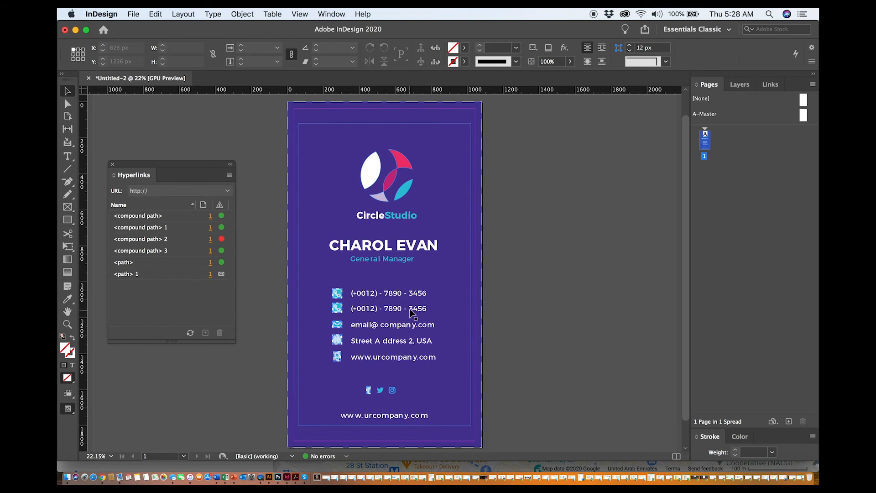
pyautogui.click(403, 293)
pyautogui.click(508, 305)
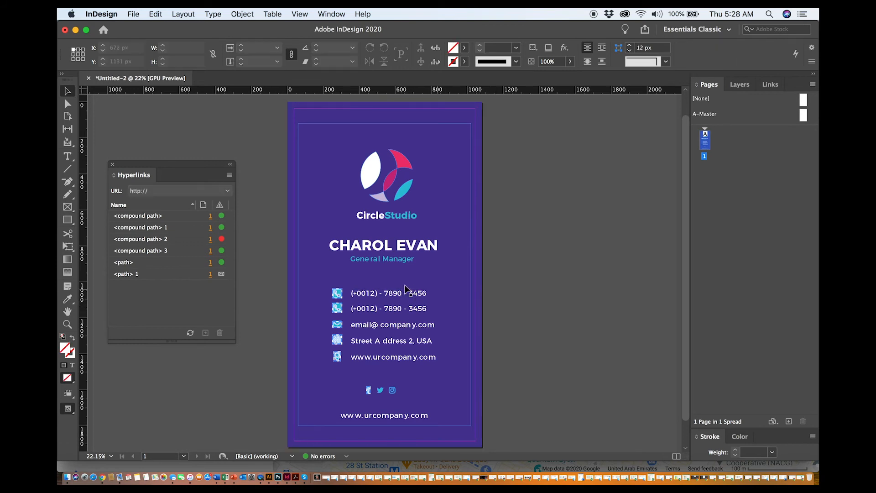
pyautogui.click(392, 294)
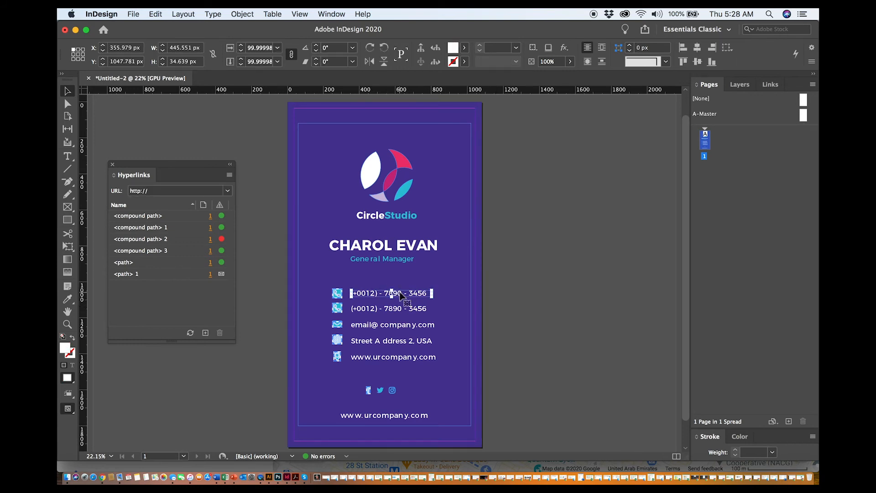
pyautogui.click(512, 319)
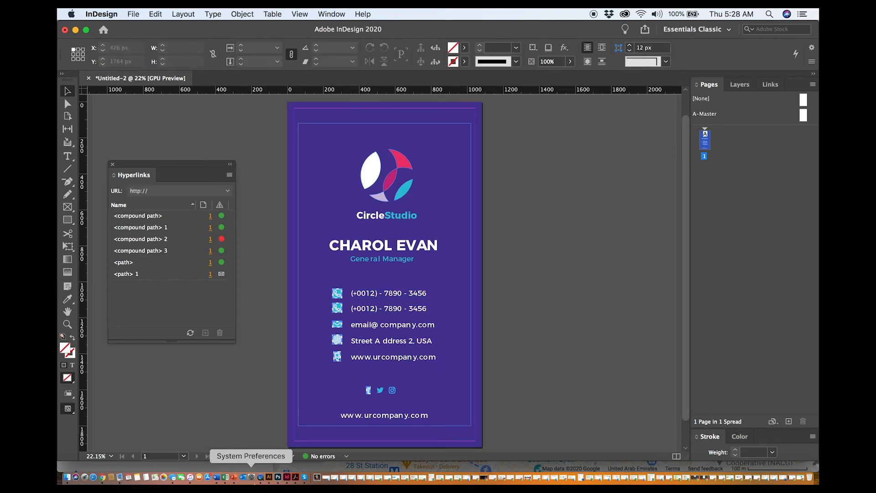
# Switch to Illustrator to select the bottom website text on the card, then return to InDesign
pyautogui.click(269, 477)
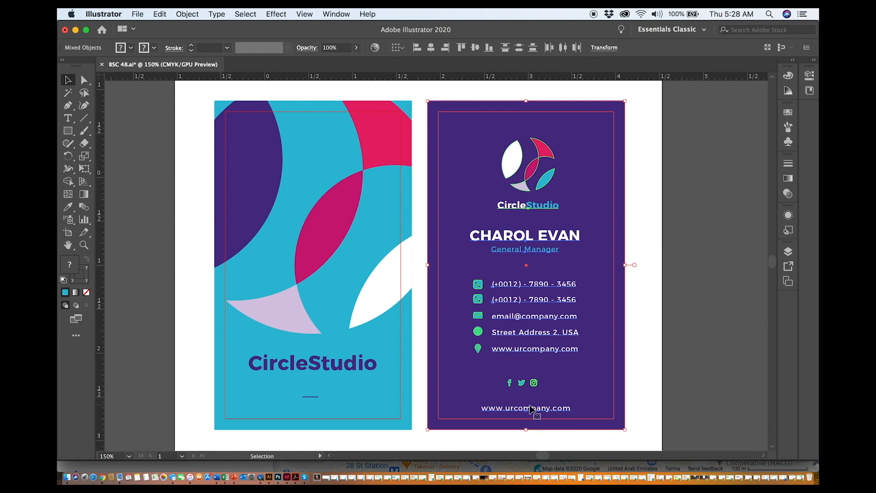
pyautogui.click(726, 402)
pyautogui.click(534, 408)
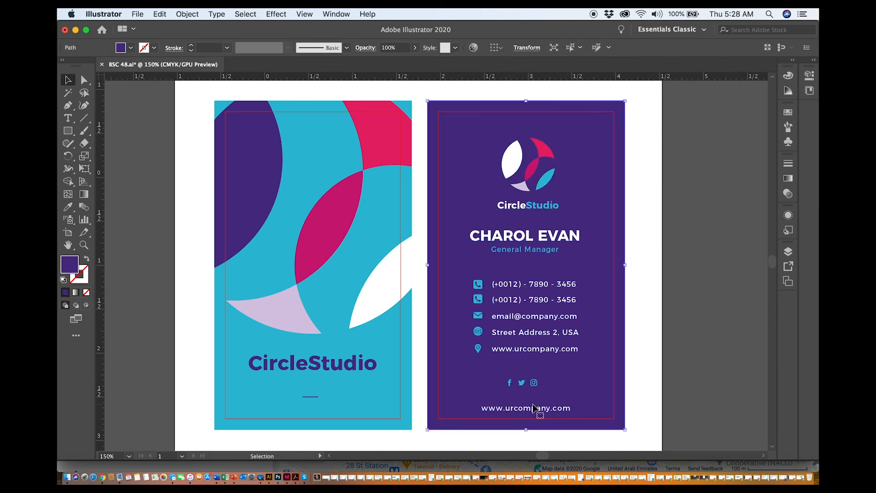
pyautogui.click(553, 411)
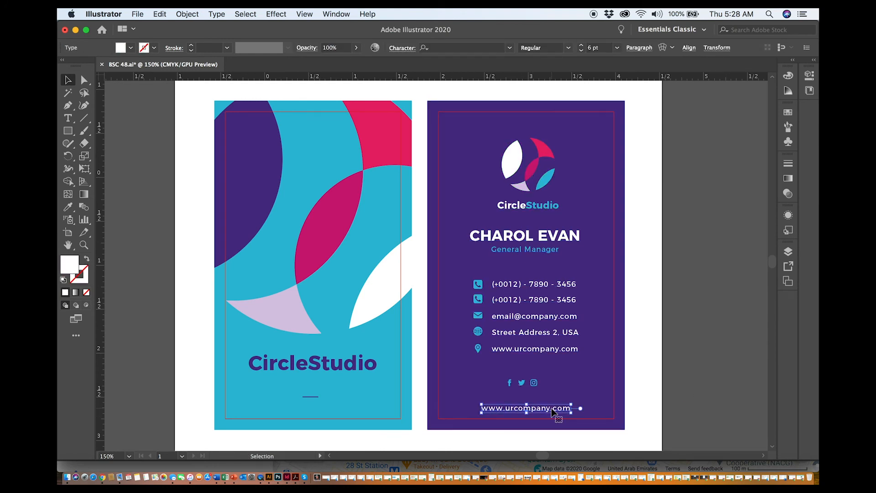
pyautogui.click(287, 476)
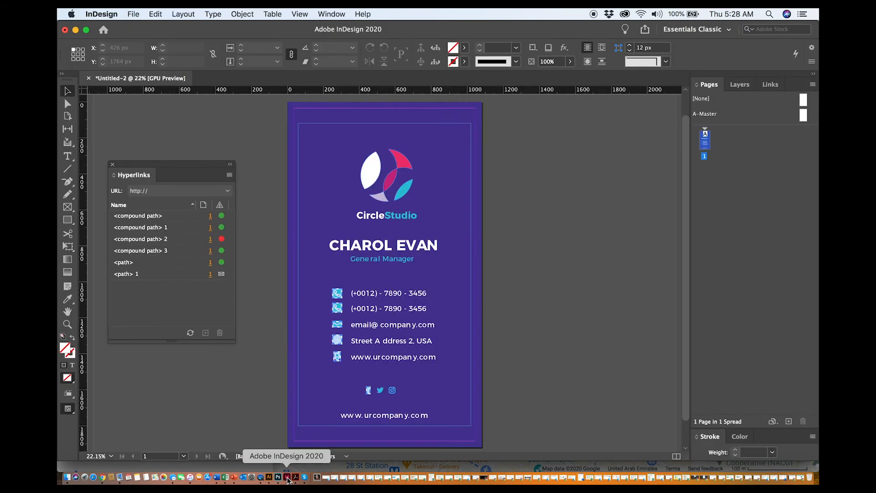
pyautogui.click(407, 420)
pyautogui.doubleClick(406, 416)
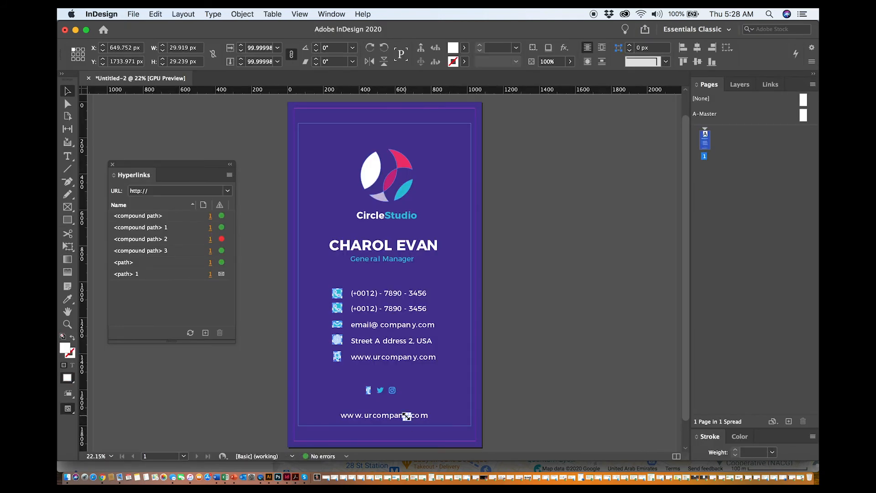
pyautogui.click(532, 411)
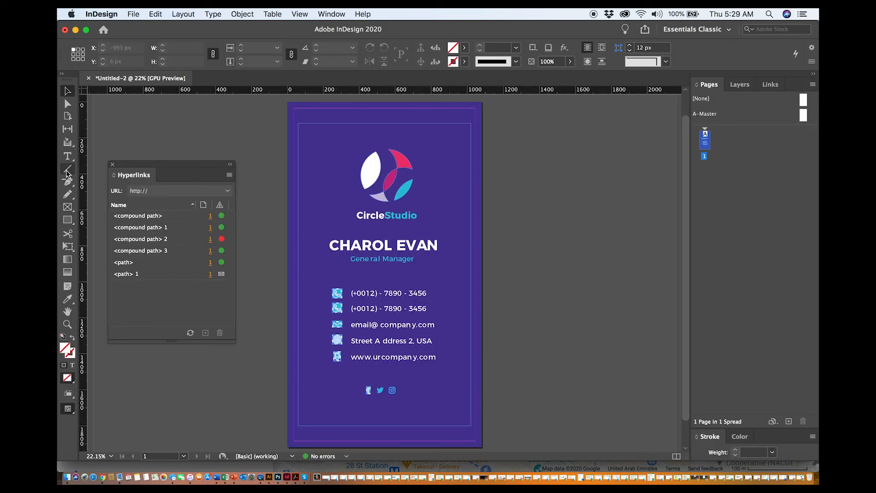
# Draw a text frame beside the card and set the font size to 75 pt
pyautogui.click(67, 156)
pyautogui.moveTo(486, 334); pyautogui.dragTo(609, 401)
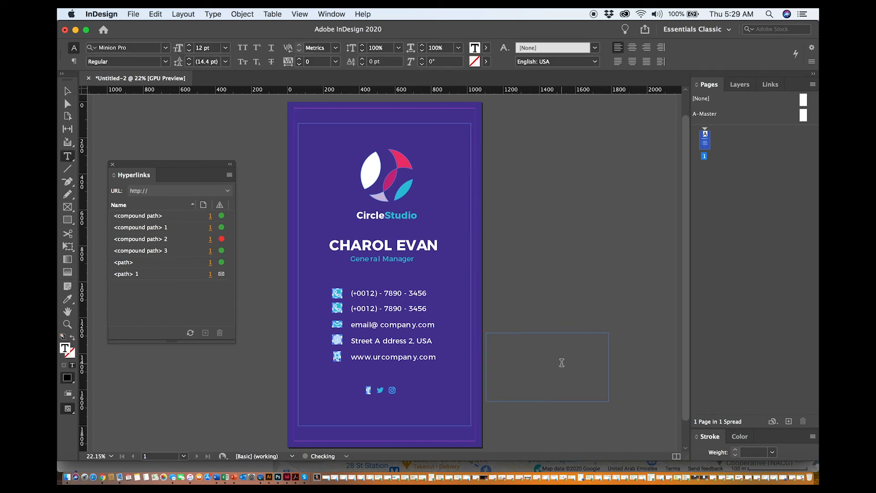
pyautogui.click(200, 48)
pyautogui.doubleClick(201, 49)
pyautogui.write('75')
pyautogui.press('Return')
# Set the text frame's font to Montserrat Bold
pyautogui.click(138, 53)
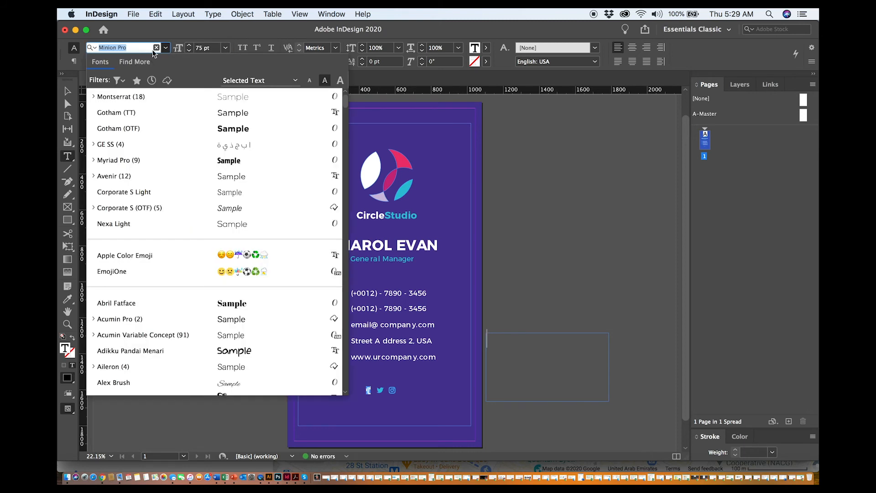
pyautogui.click(142, 101)
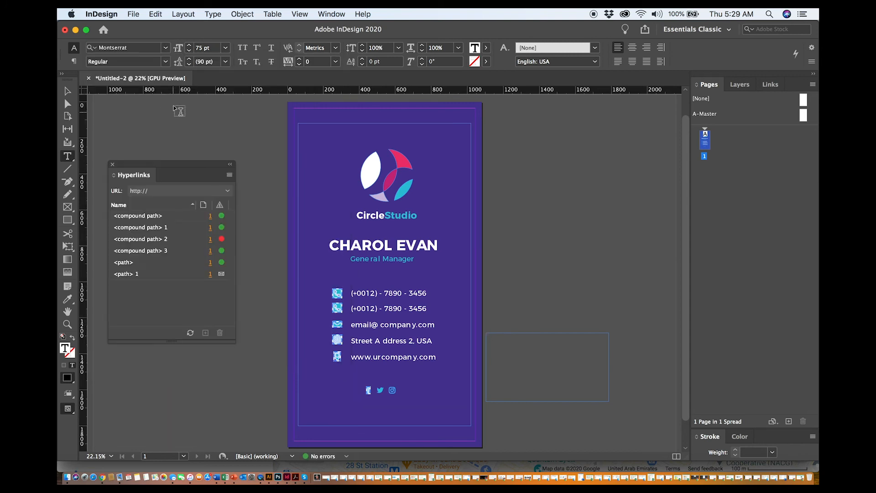
pyautogui.click(165, 61)
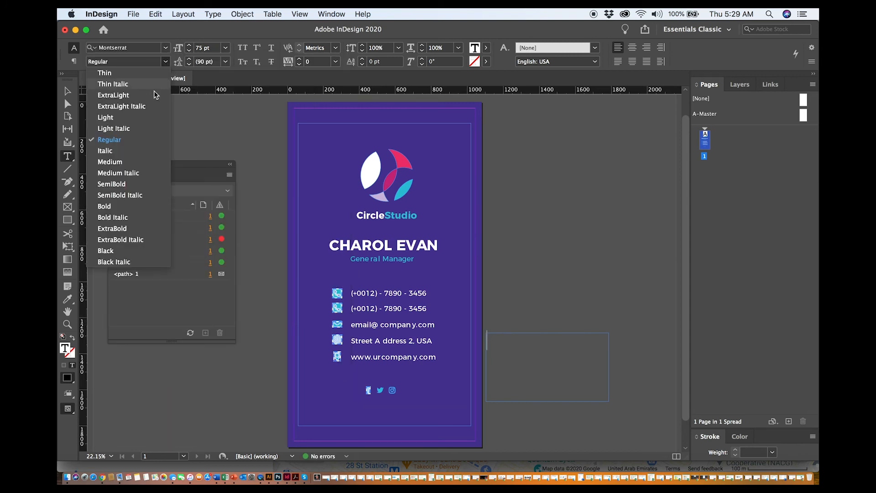
pyautogui.click(118, 208)
# Enter the text ultimatebrandbible.com in the new frame
pyautogui.write('ultimatebrandbible.com')
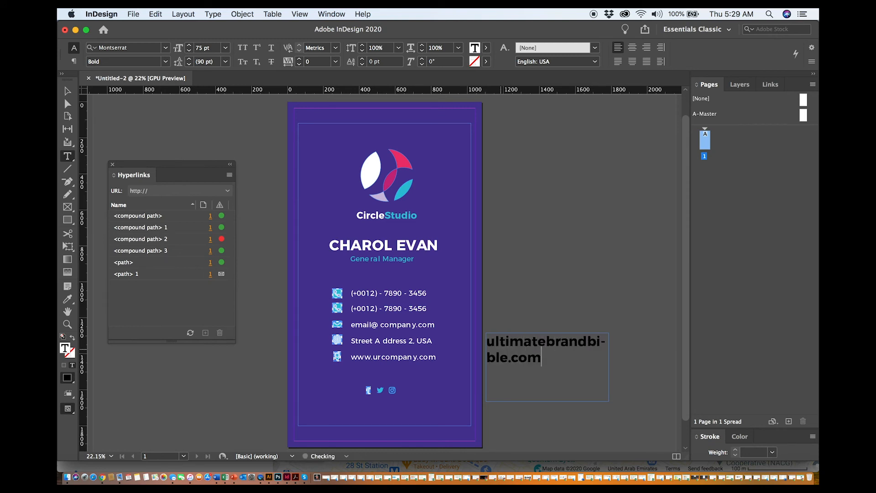
# Select all the website text and set its size to 50 pt
pyautogui.press('super+a')
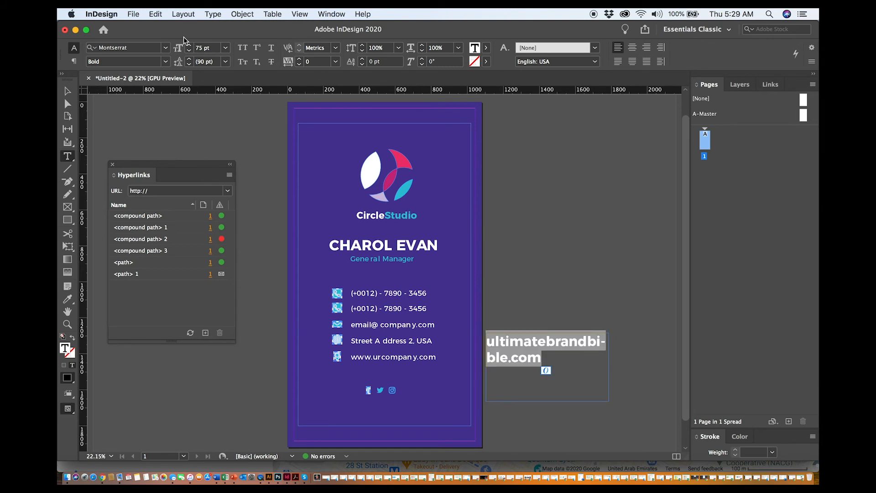
pyautogui.doubleClick(197, 47)
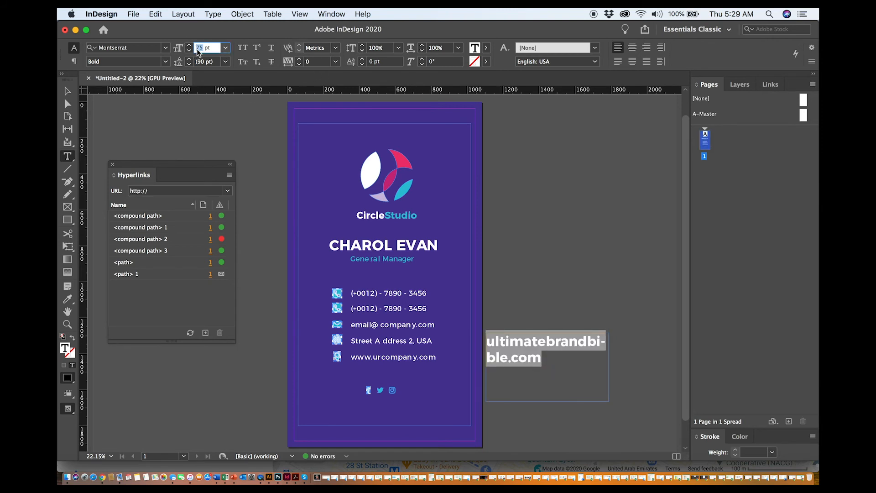
pyautogui.write('50')
pyautogui.press('Return')
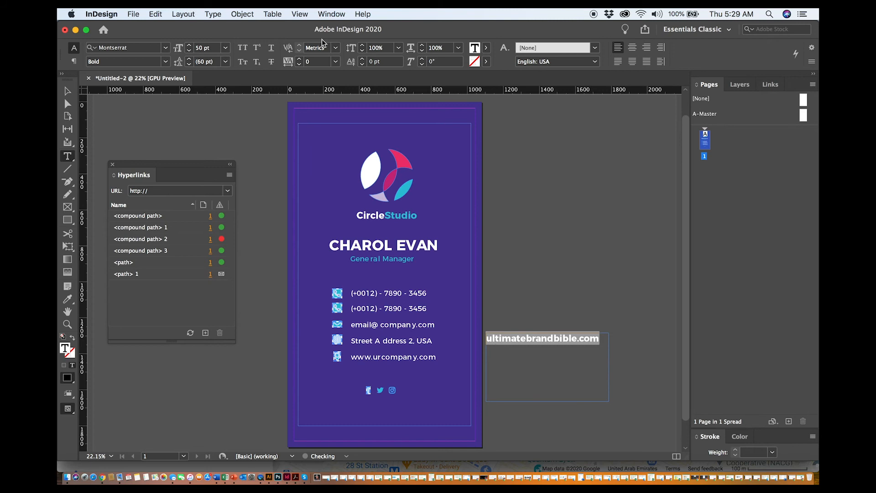
# Color the website text with the Paper swatch
pyautogui.click(487, 48)
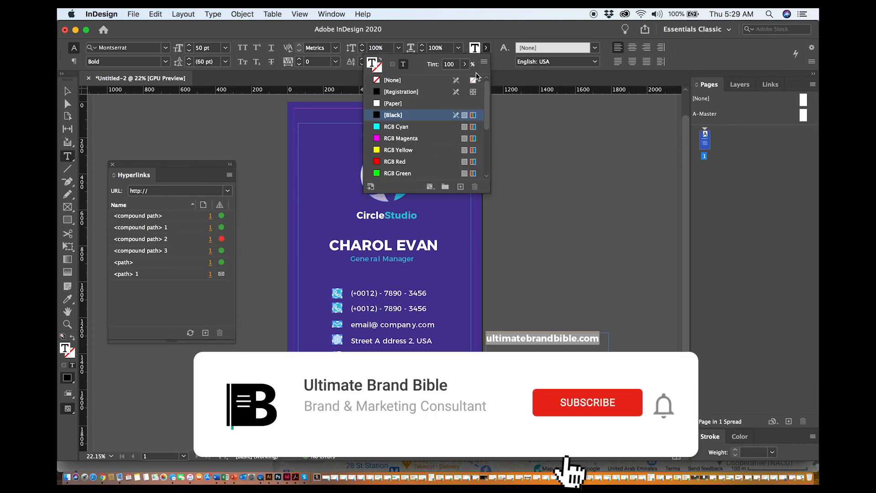
pyautogui.click(394, 103)
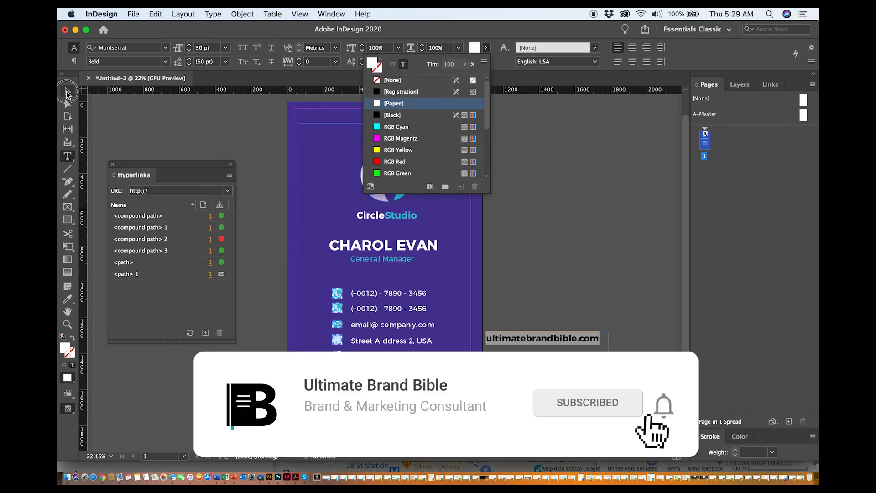
# Move the website text frame to the bottom of the card, centered below the social icons
pyautogui.click(68, 91)
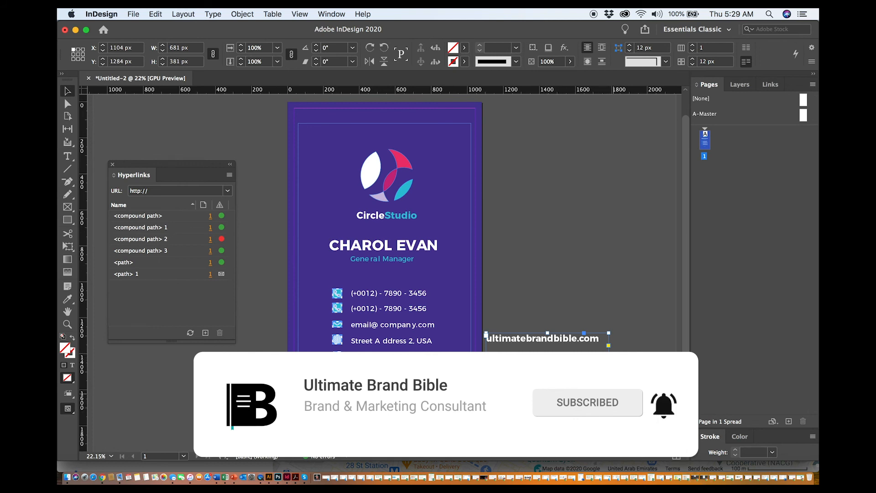
pyautogui.moveTo(573, 340); pyautogui.dragTo(411, 431)
pyautogui.click(543, 407)
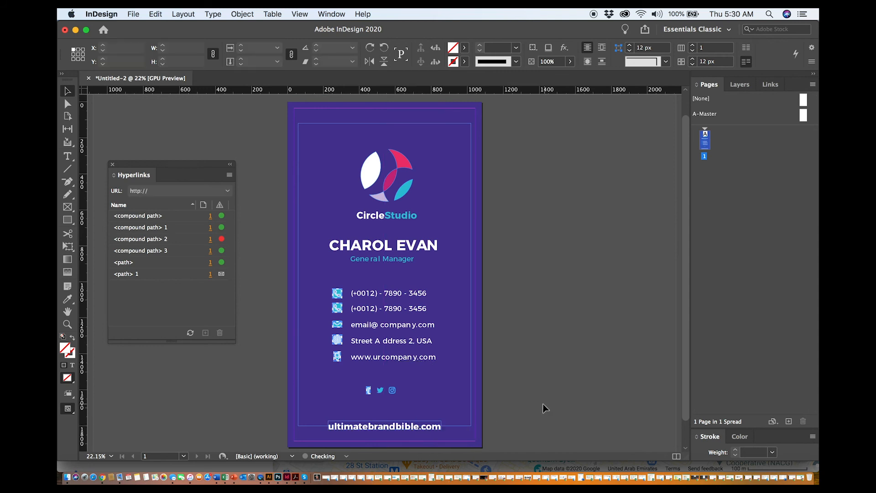
pyautogui.doubleClick(395, 427)
pyautogui.tripleClick(395, 427)
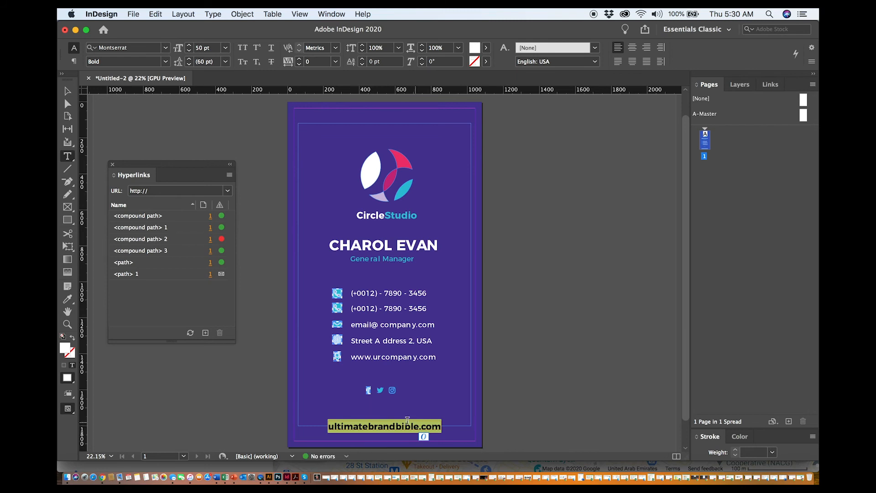
pyautogui.click(229, 175)
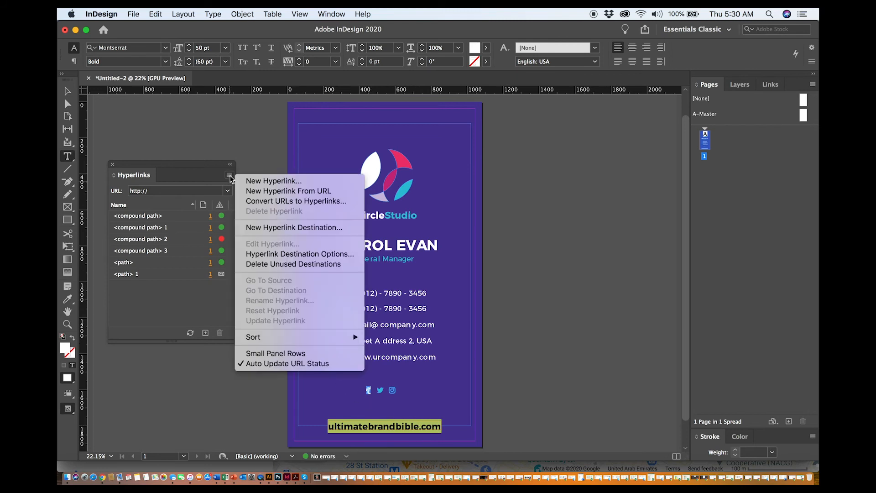
pyautogui.click(240, 182)
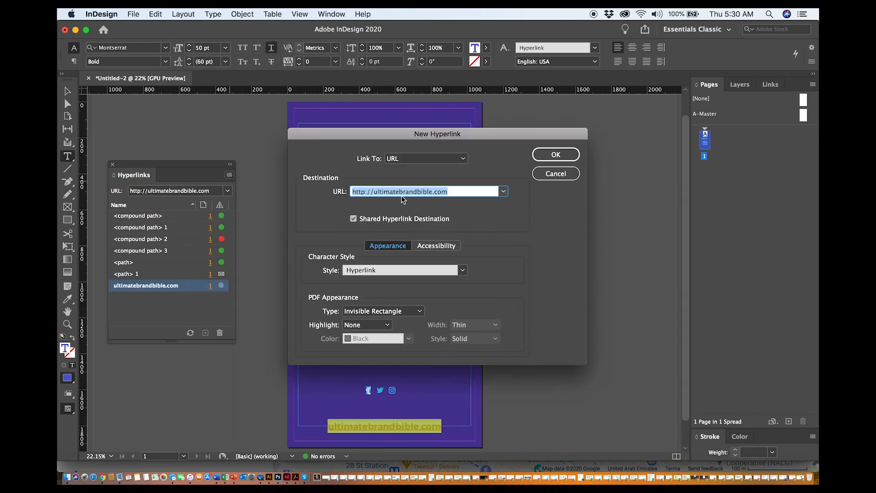
pyautogui.click(365, 192)
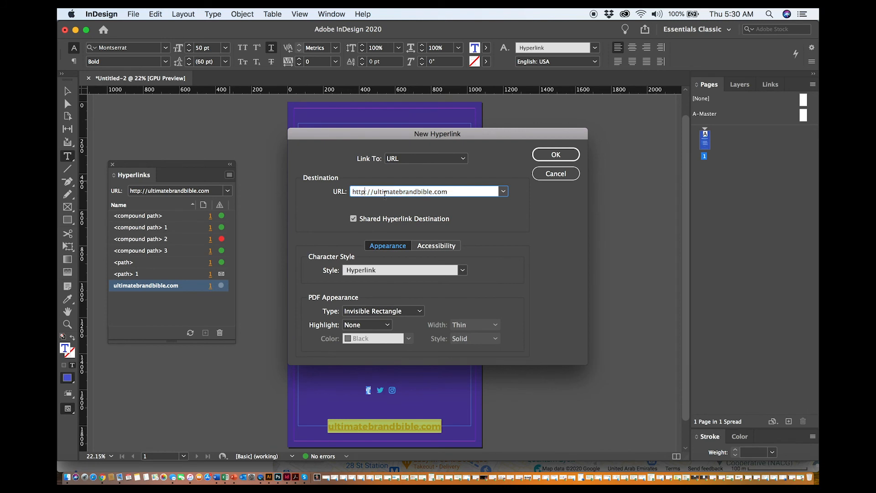
pyautogui.write('s')
pyautogui.click(555, 154)
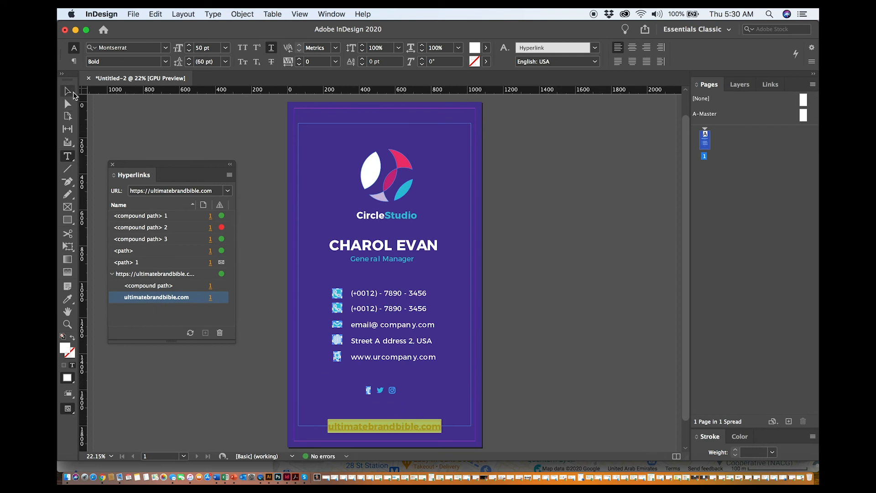
# Preview the card layout without frames and guides, then return to normal view
pyautogui.click(72, 92)
pyautogui.click(458, 345)
pyautogui.press('w')
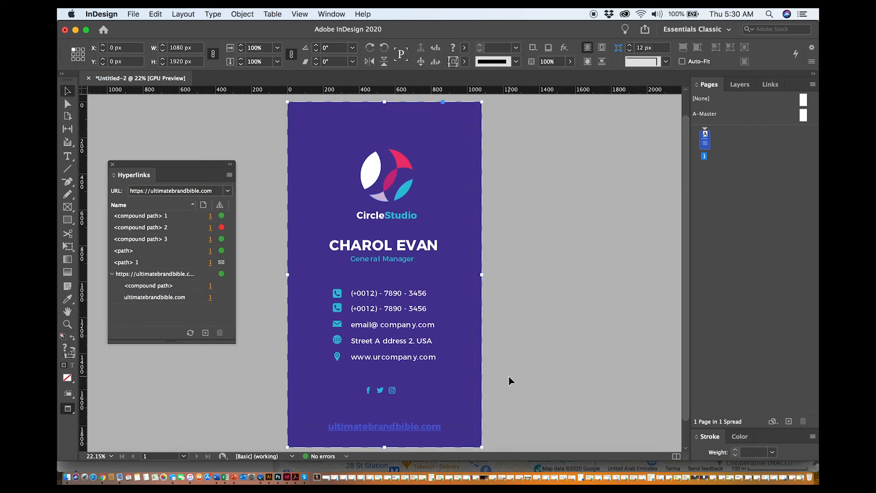
pyautogui.press('w')
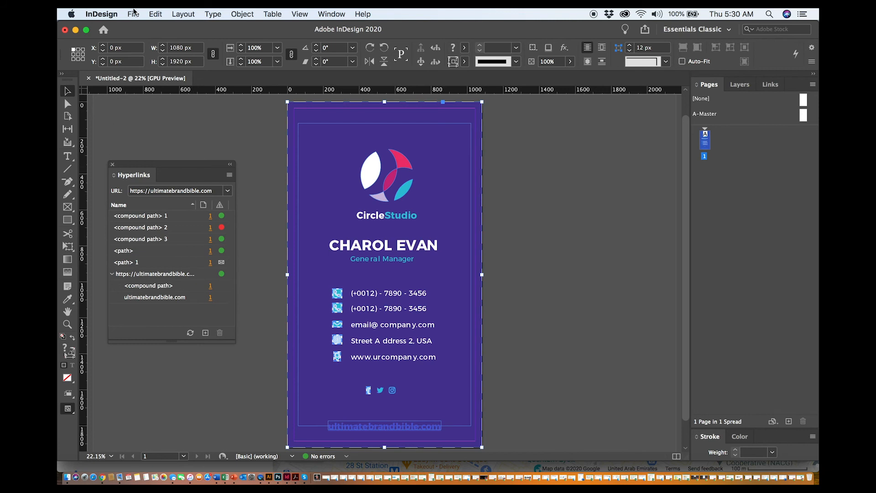
# Export the card as a PDF named DigiCard with the High Quality Print preset and hyperlinks included
pyautogui.click(134, 16)
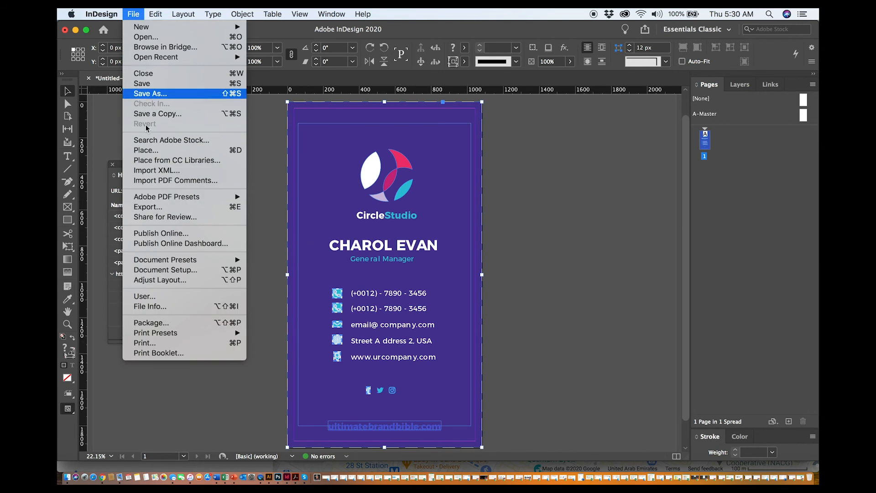
pyautogui.moveTo(155, 201)
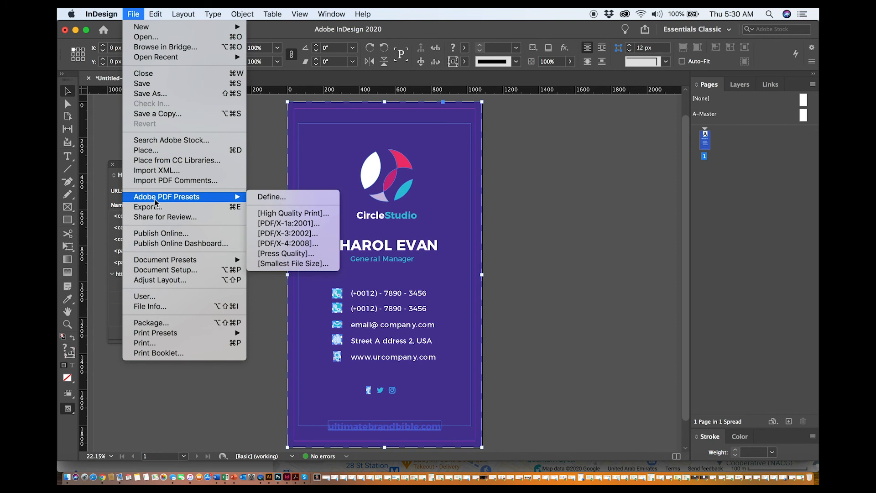
pyautogui.click(291, 214)
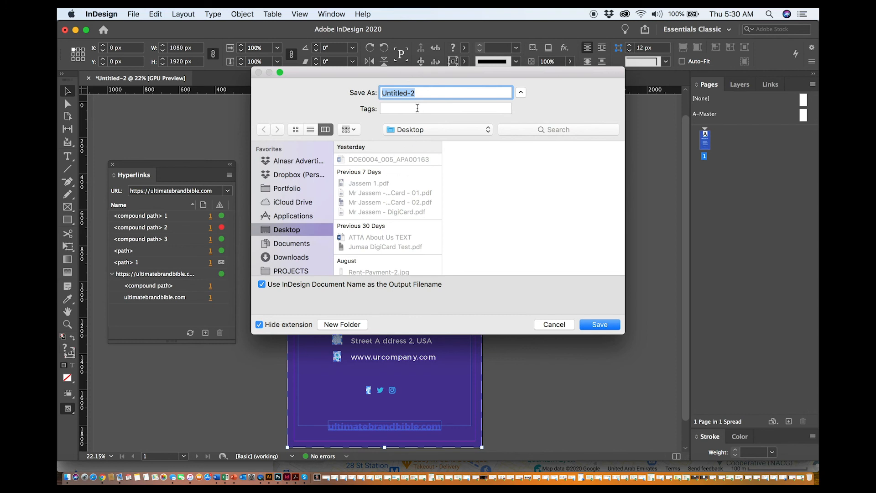
pyautogui.write('DigiCard')
pyautogui.click(600, 324)
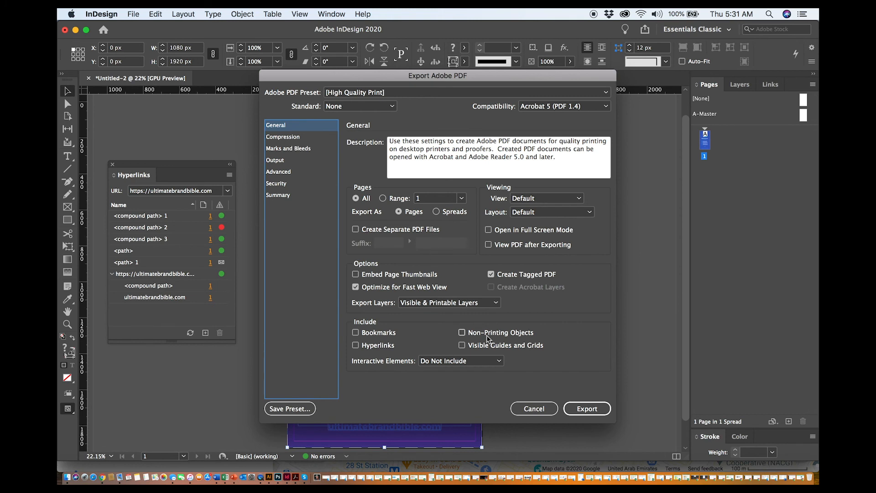
pyautogui.click(356, 346)
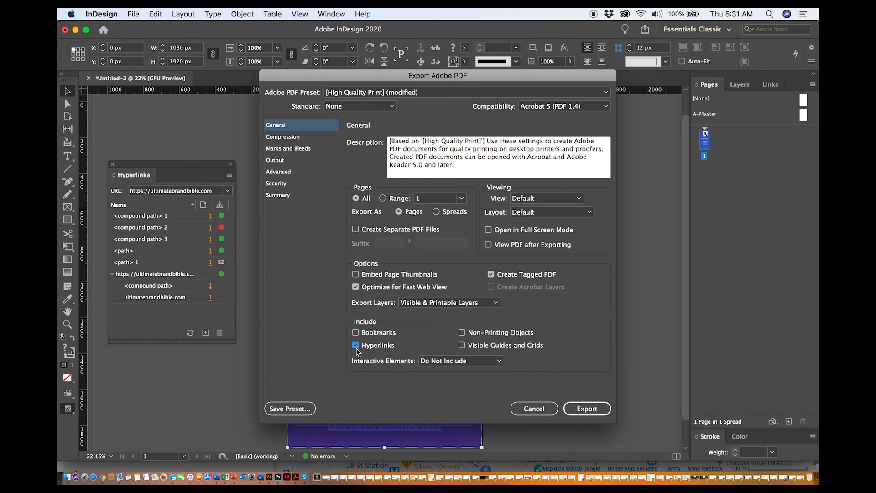
pyautogui.click(588, 409)
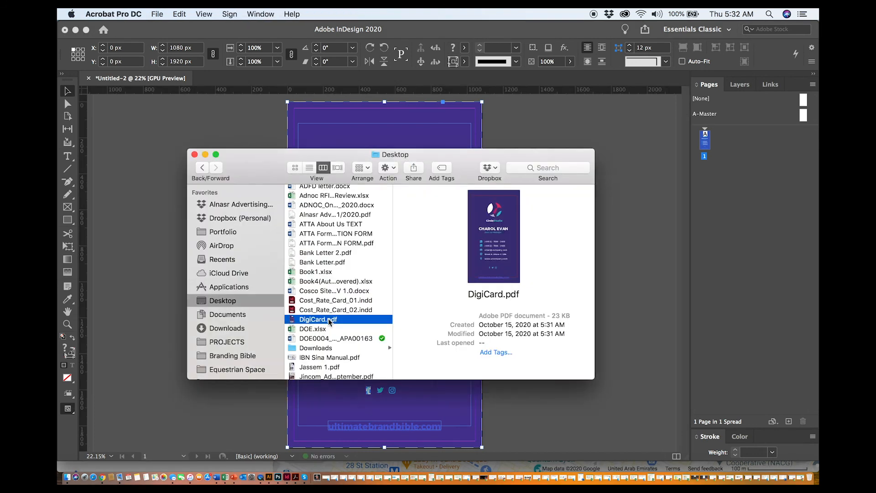
# Open the exported DigiCard PDF and zoom out to view the whole card
pyautogui.doubleClick(338, 314)
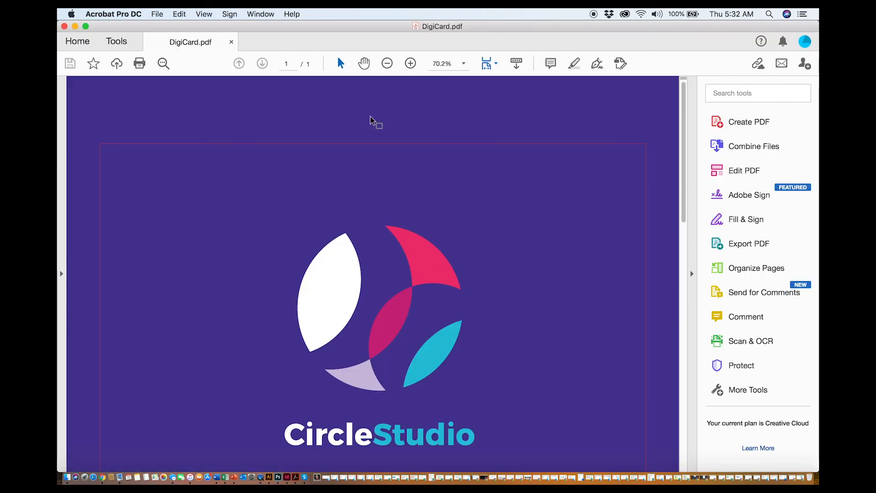
pyautogui.click(389, 67)
pyautogui.click(388, 67)
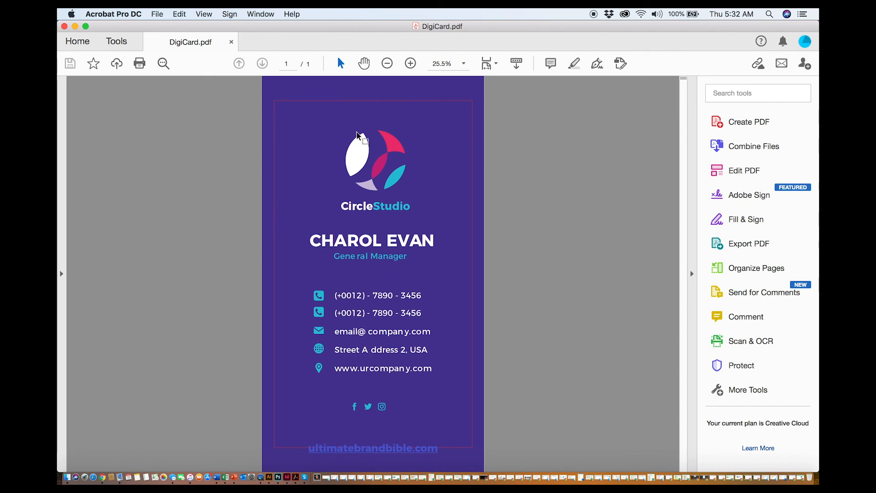
# Test the email icon's link, then close the new mail message without saving
pyautogui.click(319, 332)
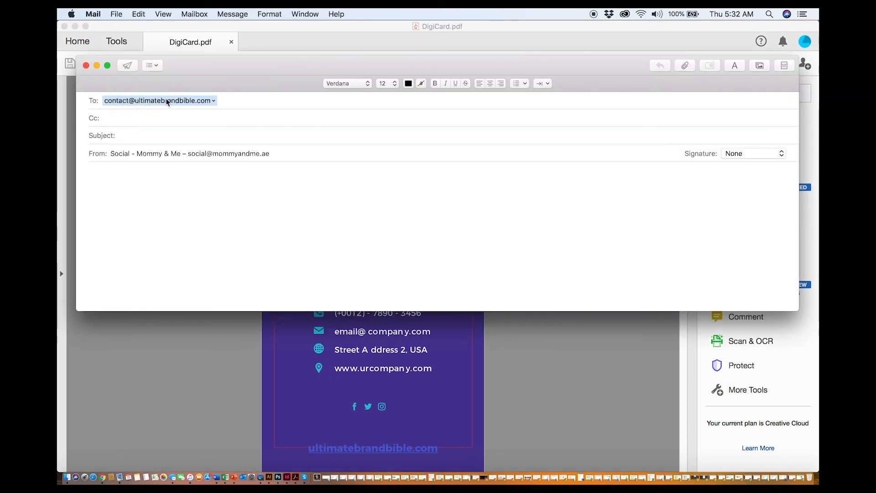
pyautogui.click(85, 65)
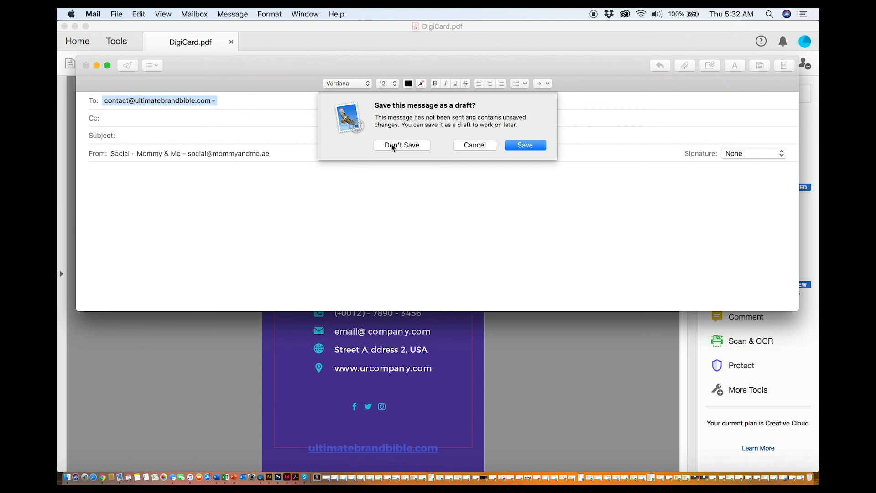
pyautogui.click(404, 146)
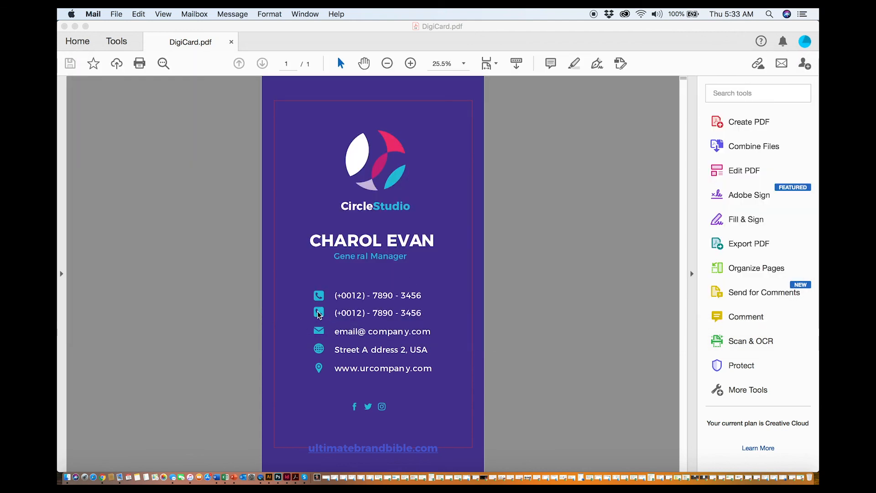
# Test the phone and globe icon links, close the opened browser tab and return to the PDF
pyautogui.click(346, 314)
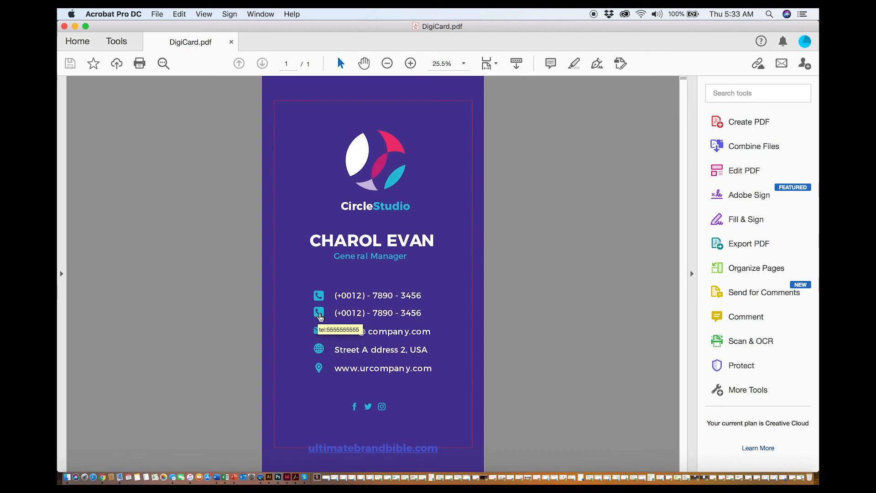
pyautogui.click(319, 351)
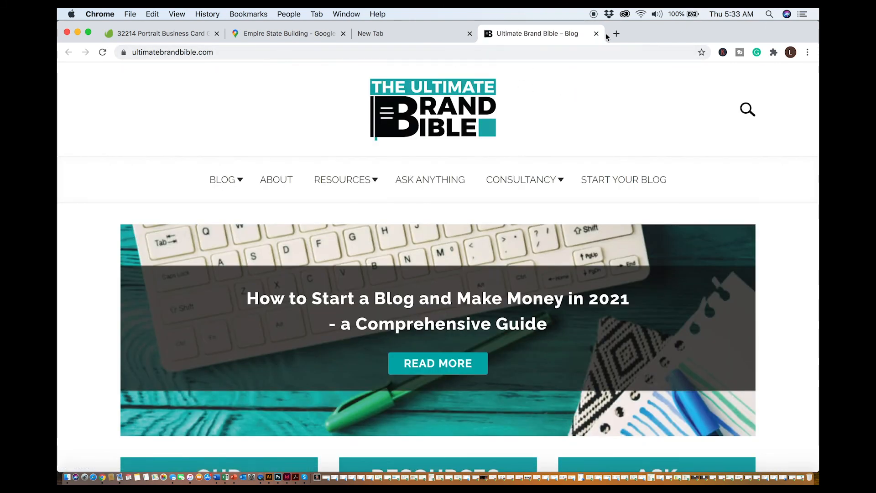
pyautogui.click(597, 33)
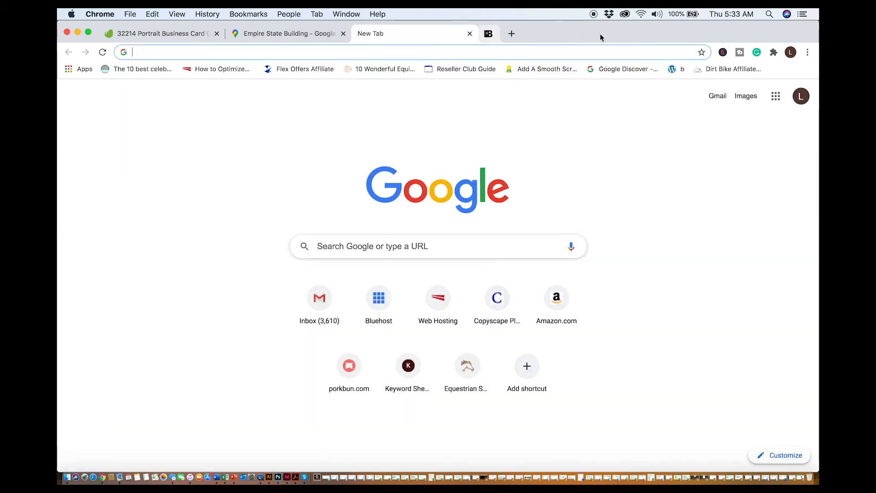
pyautogui.click(296, 478)
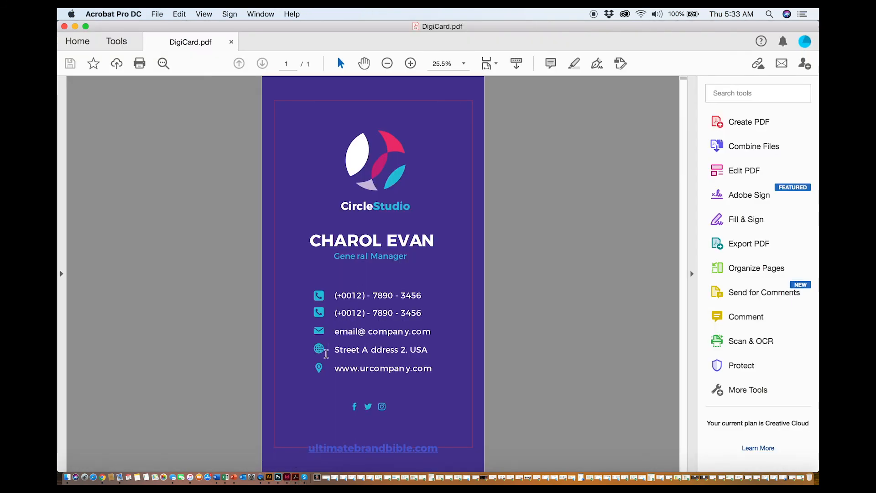
# Test the location pin icon's map link, close the opened maps tab and return to the PDF
pyautogui.click(320, 370)
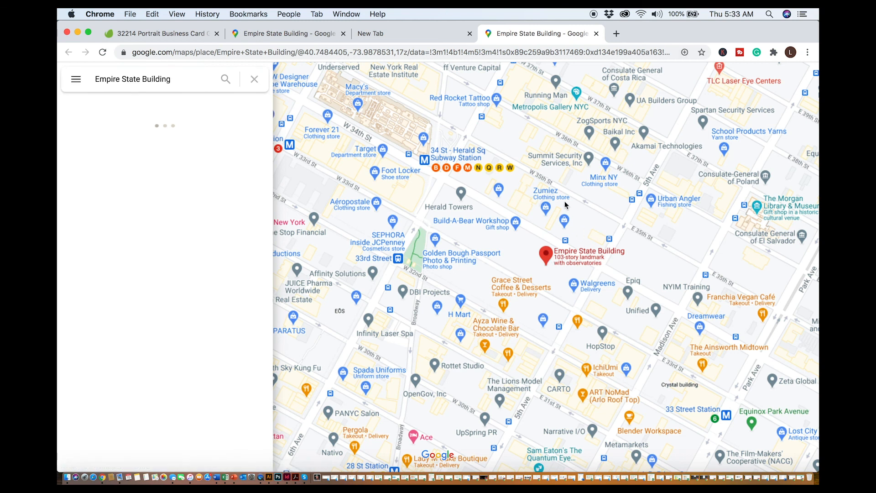
pyautogui.press('super+w')
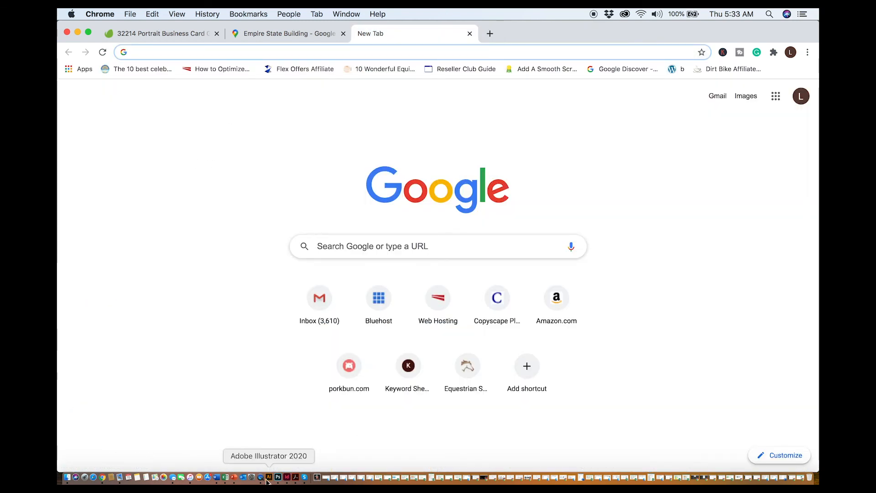
pyautogui.click(296, 477)
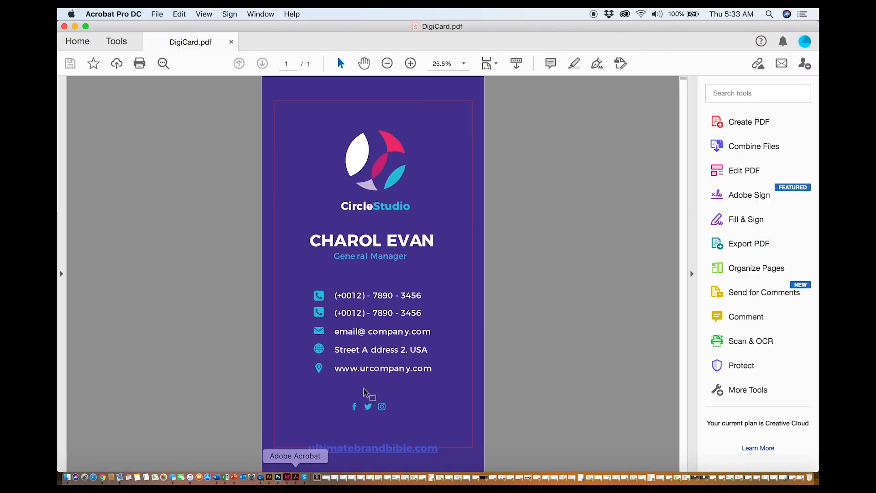
# Test the Facebook icon's link, allowing the connection to facebook.com, then close the tab and return to the PDF
pyautogui.click(356, 412)
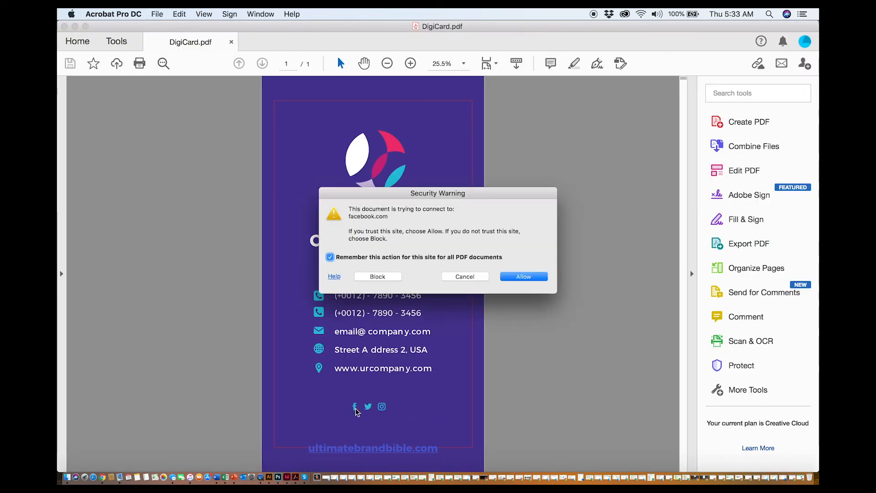
pyautogui.click(511, 274)
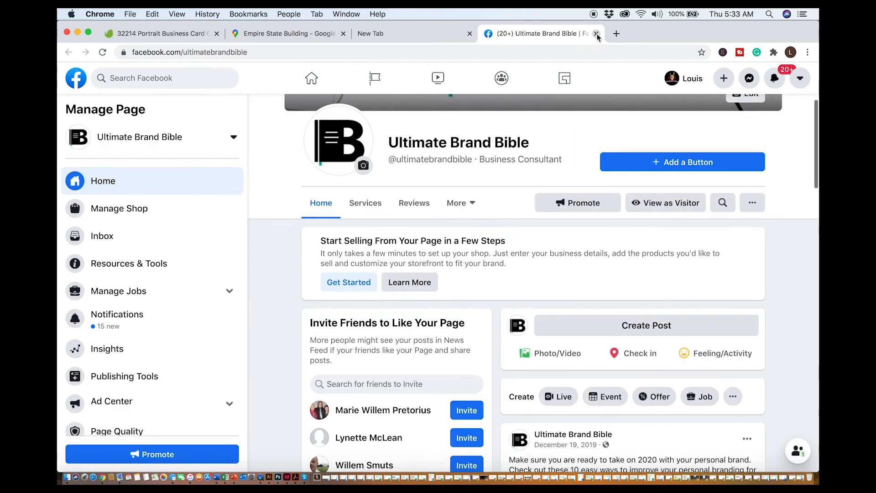
pyautogui.click(596, 34)
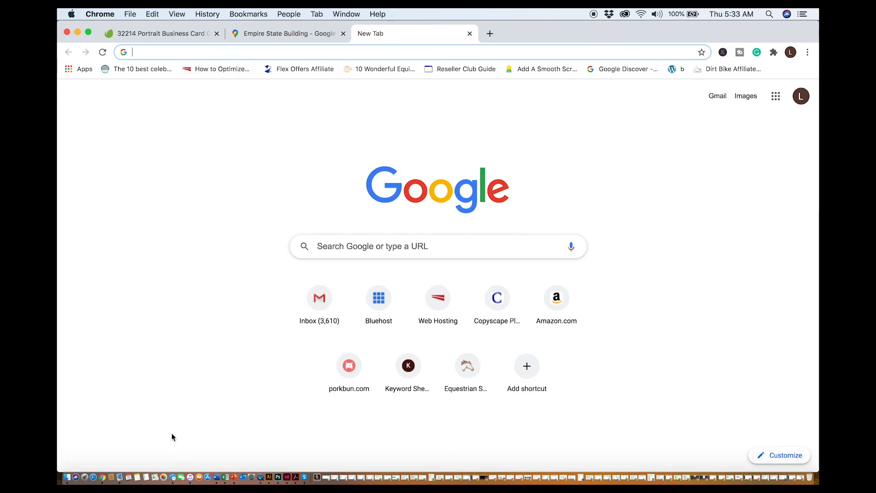
pyautogui.click(295, 478)
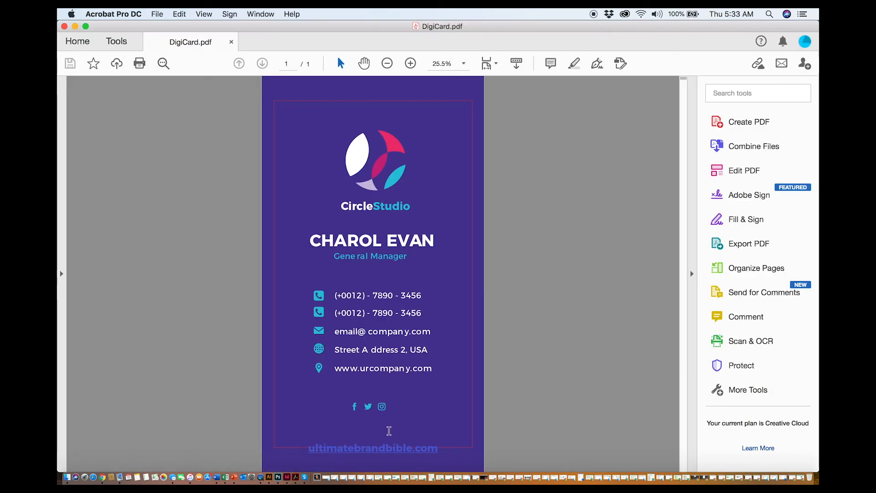
# Test the ultimatebrandbible.com text link, browse the opened site, close its tab and return to the PDF
pyautogui.click(385, 452)
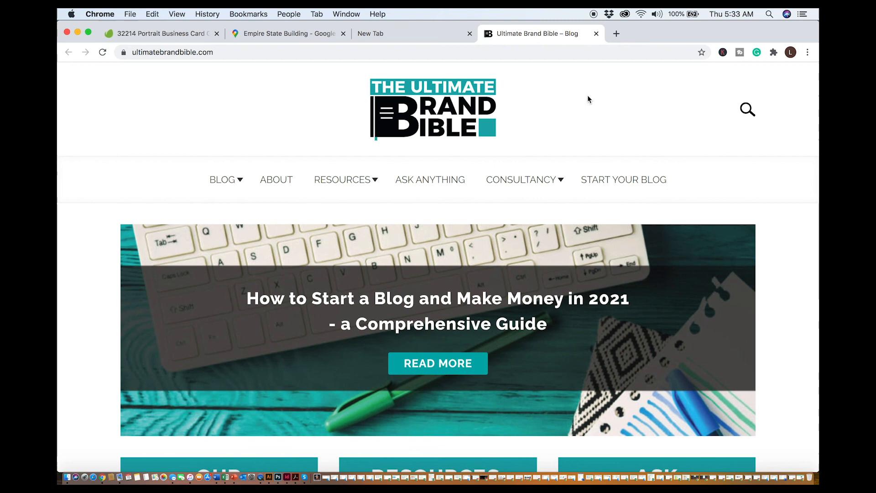
pyautogui.scroll(-5, 502, 245)
pyautogui.scroll(5, 502, 245)
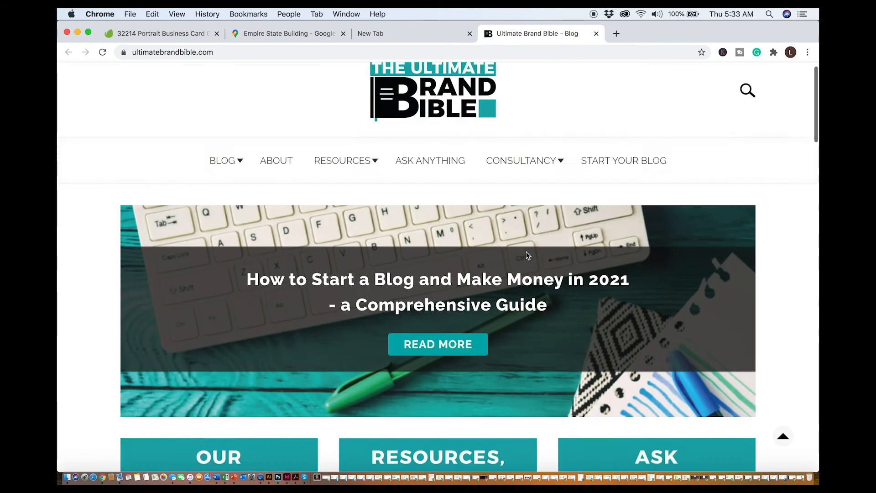
pyautogui.click(597, 33)
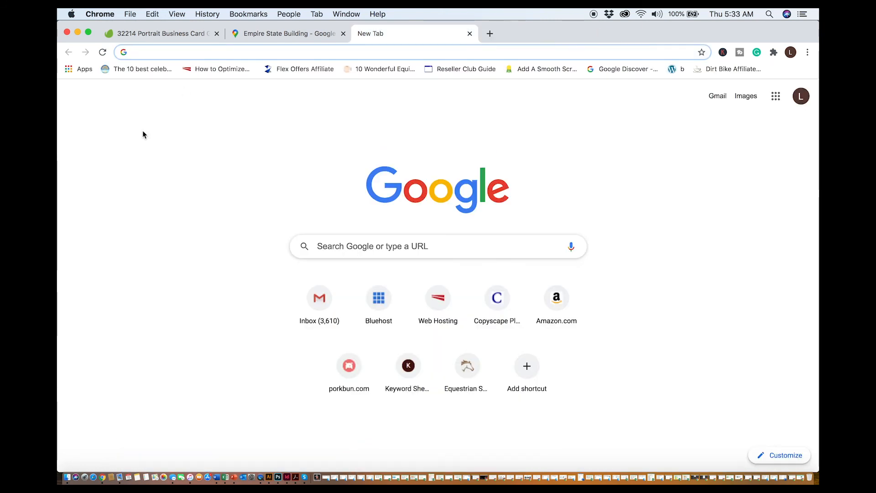
pyautogui.click(295, 477)
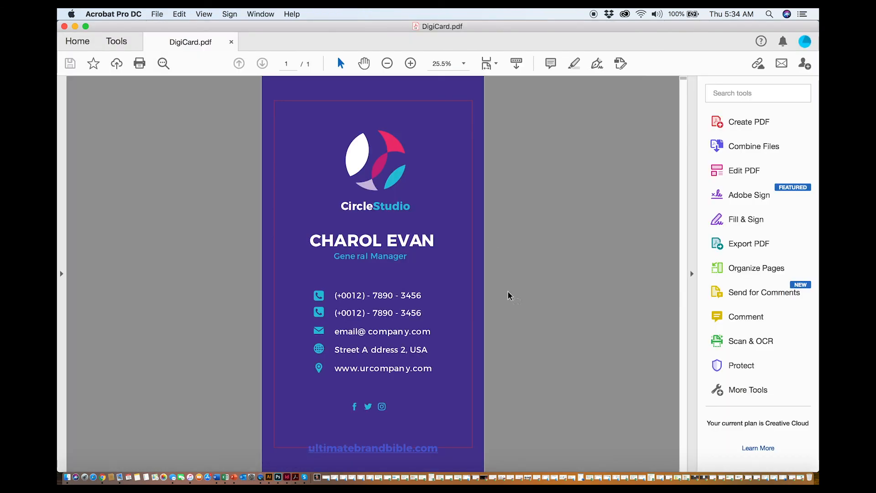